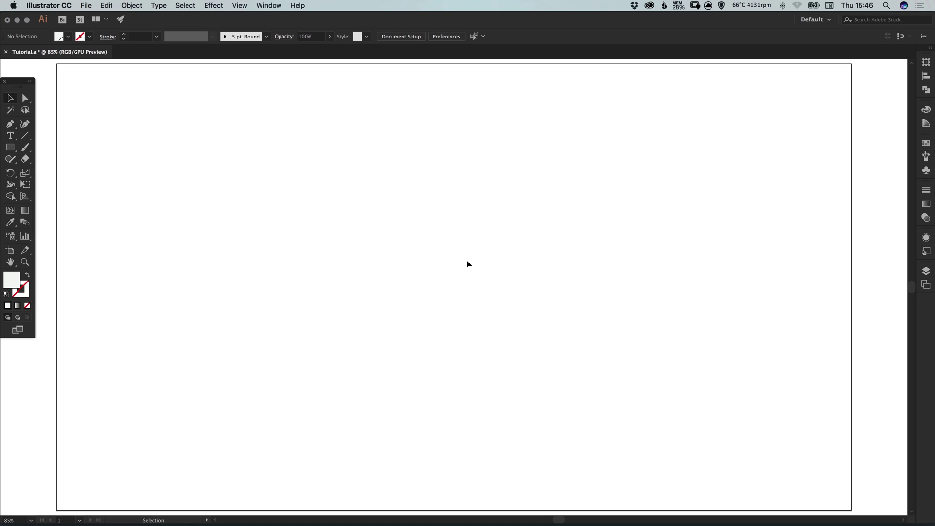
- Draw a rectangle covering the whole 1920 × 1080 px artboard
left_click(10, 147)
left_click_drag(57, 64, 852, 510)
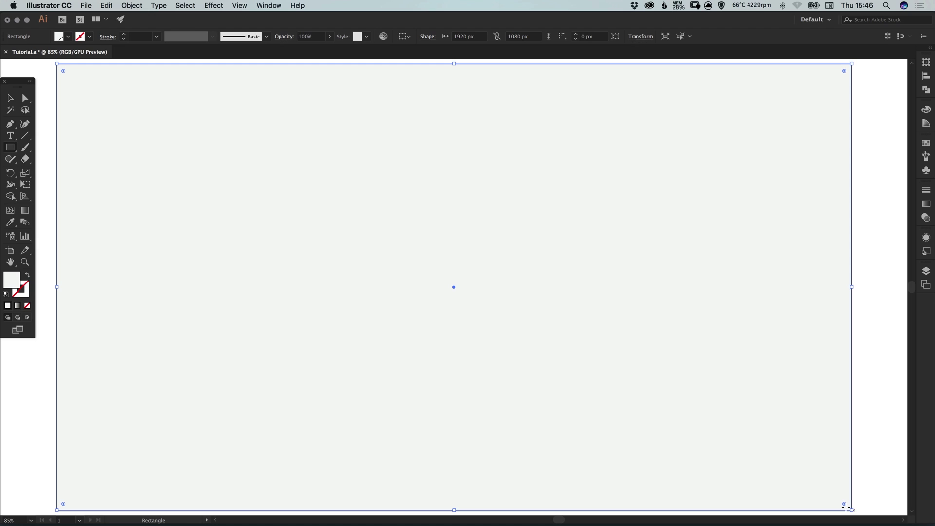
key("v")
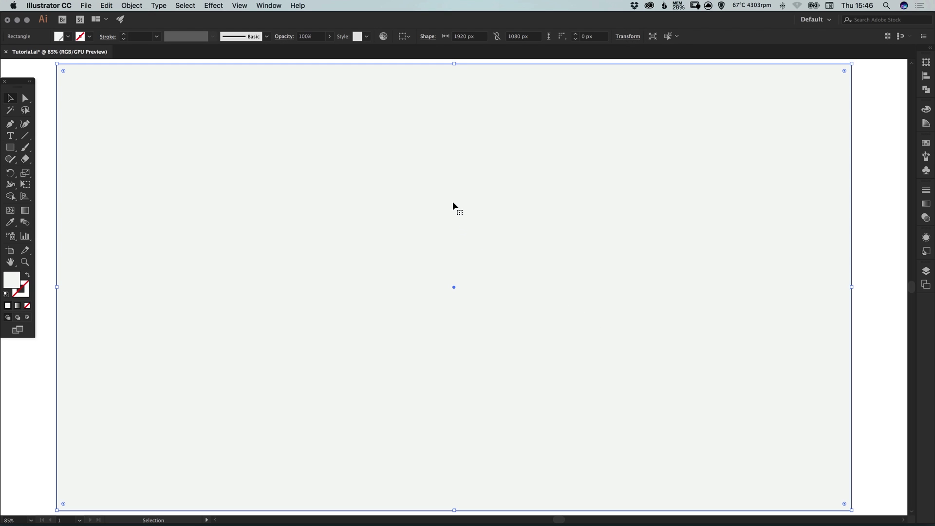
- Fill the background rectangle with light grey #f4f6f6
left_click(925, 144)
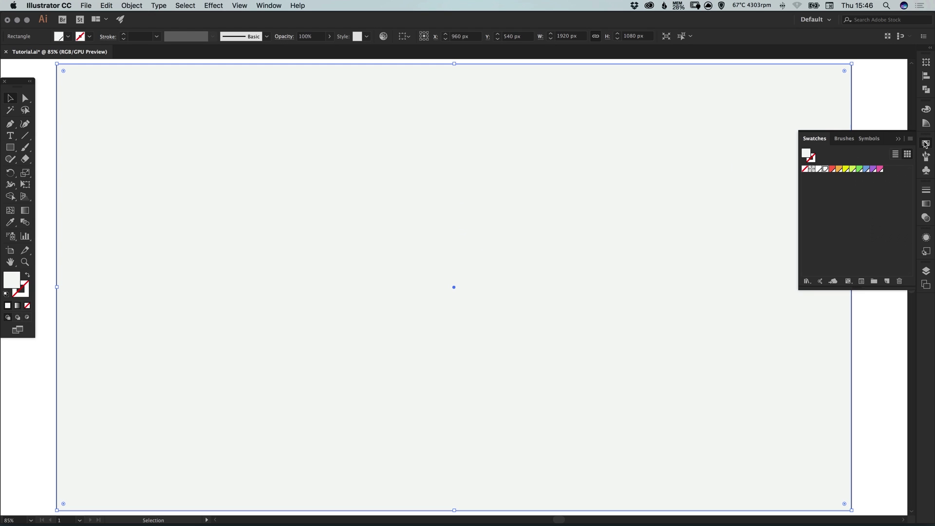
double_click(825, 169)
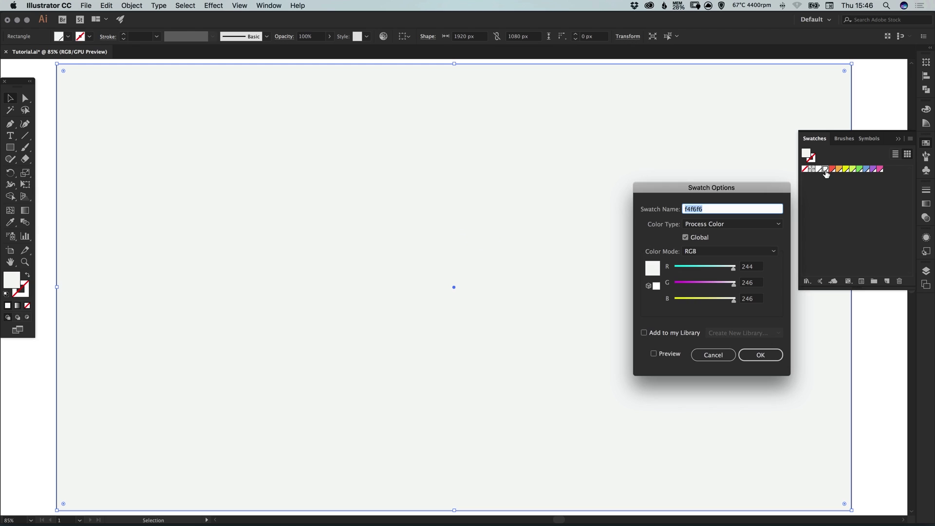
double_click(693, 214)
left_click(761, 355)
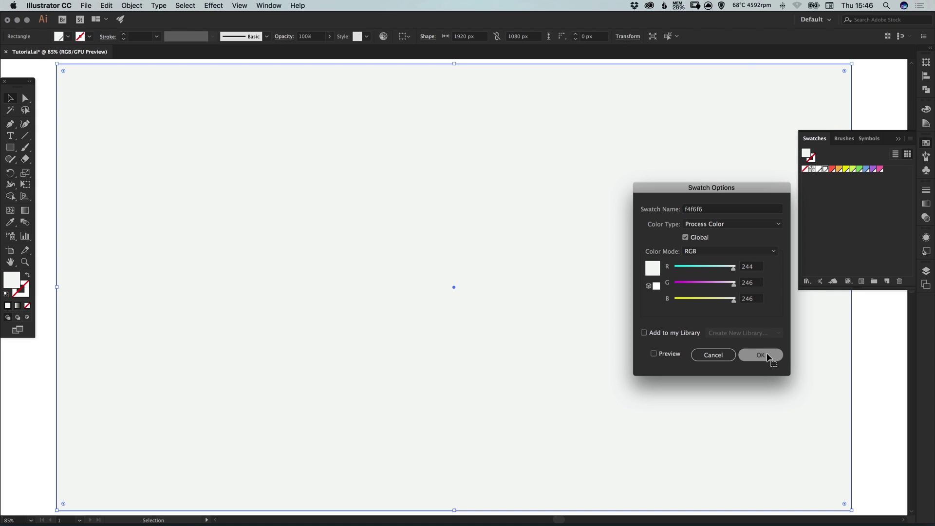
double_click(13, 281)
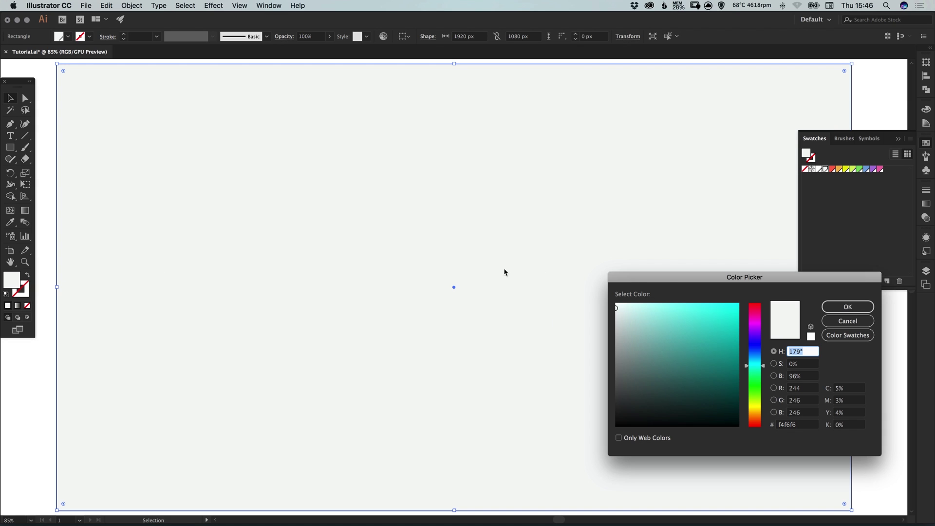
double_click(807, 426)
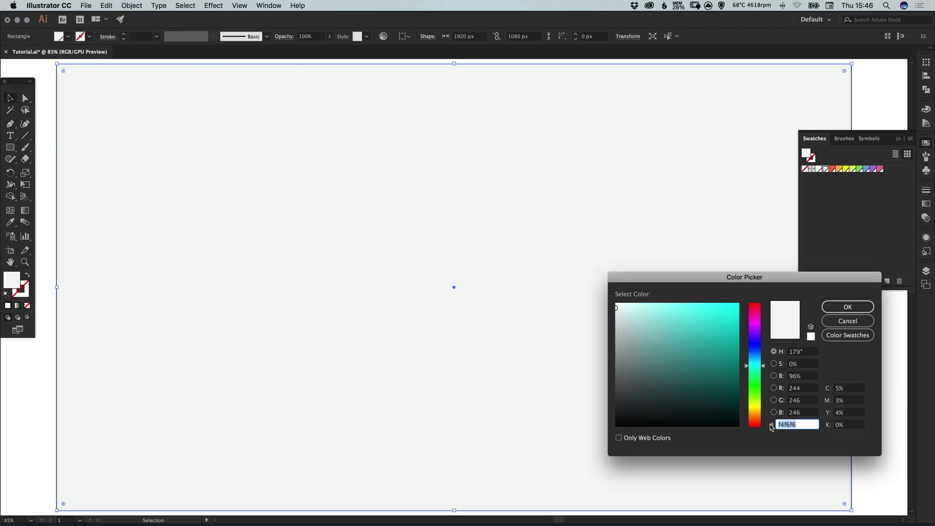
left_click(802, 428)
left_click(848, 312)
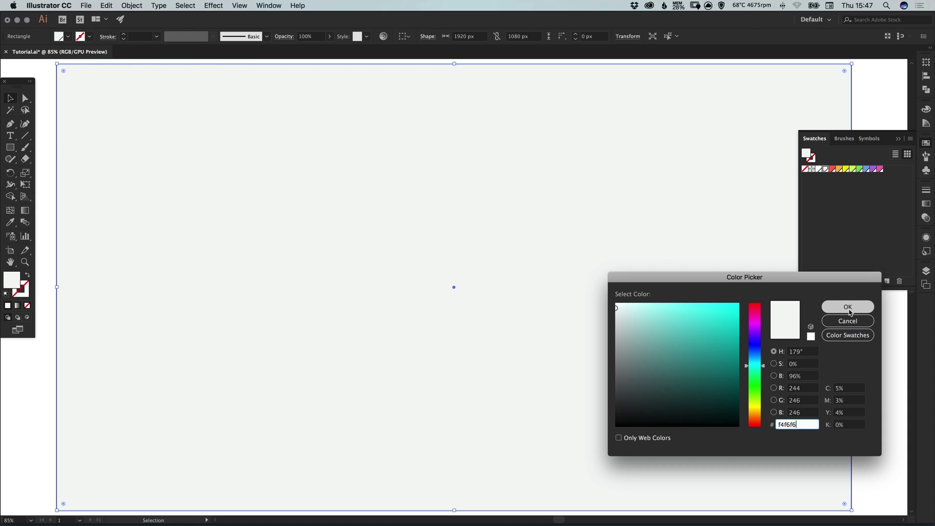
left_click(851, 312)
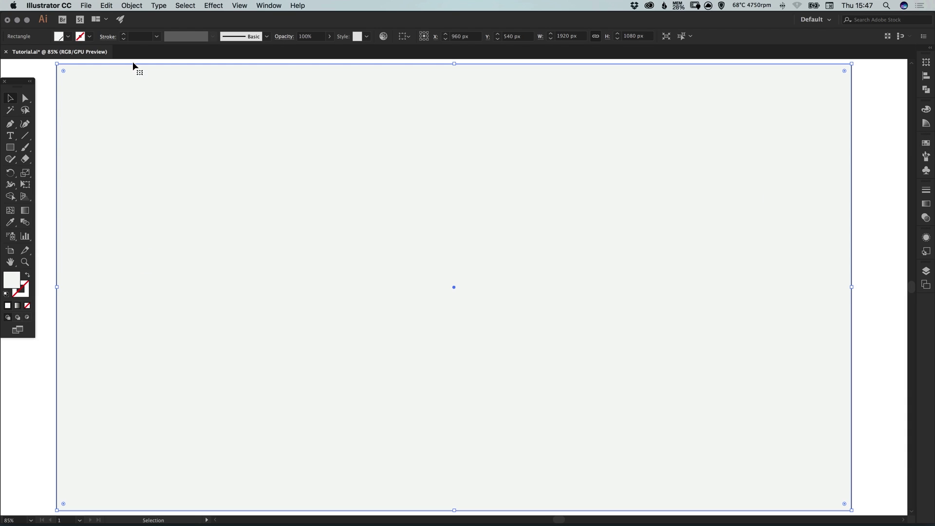
- Lock the grey background rectangle so it can no longer be selected
left_click(132, 5)
mouse_move(141, 60)
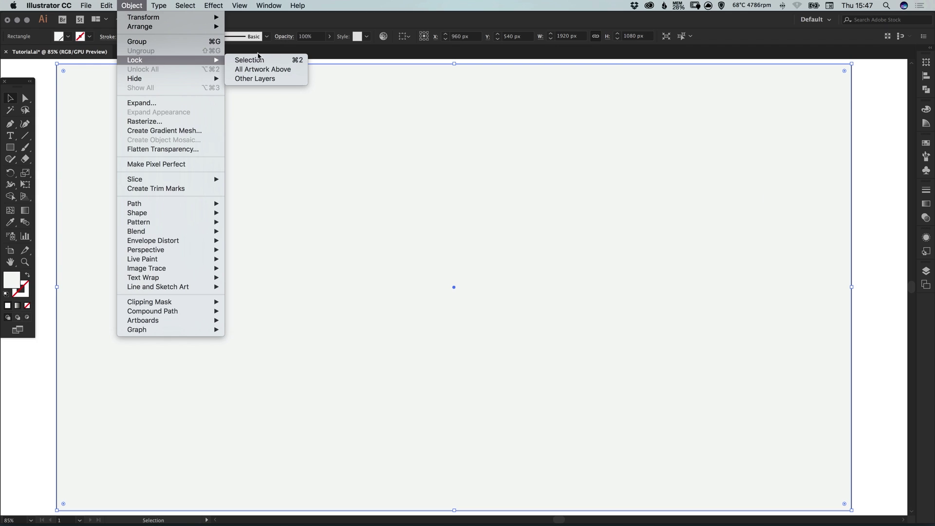
left_click(265, 61)
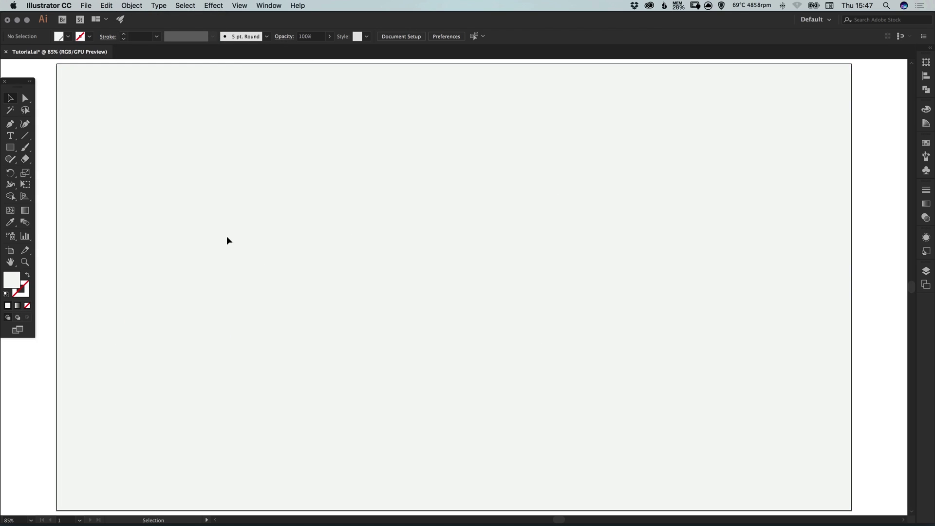
left_click_drag(212, 218, 469, 378)
left_click_drag(462, 152, 635, 333)
left_click_drag(324, 158, 634, 386)
- Create a 170 × 260 px rectangle above the artboard's centre
left_click(12, 149)
left_click(403, 156)
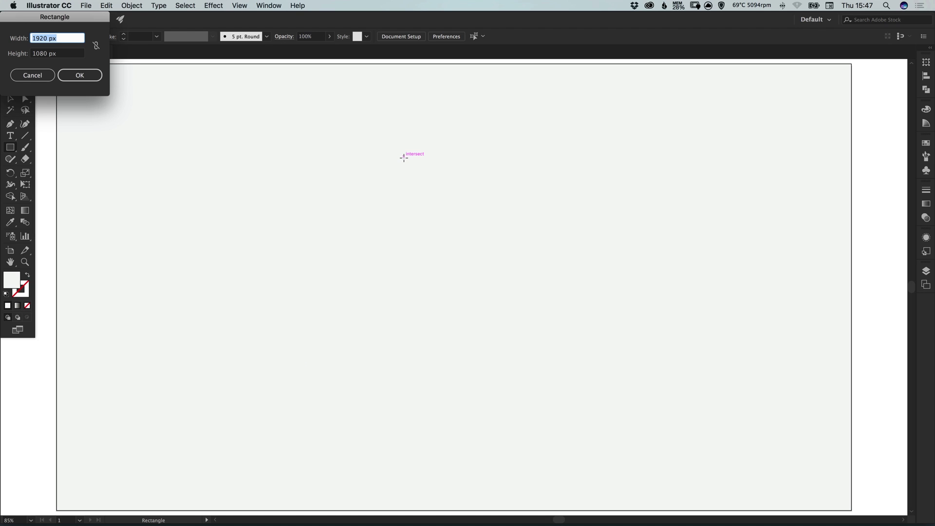
left_click_drag(70, 22, 310, 176)
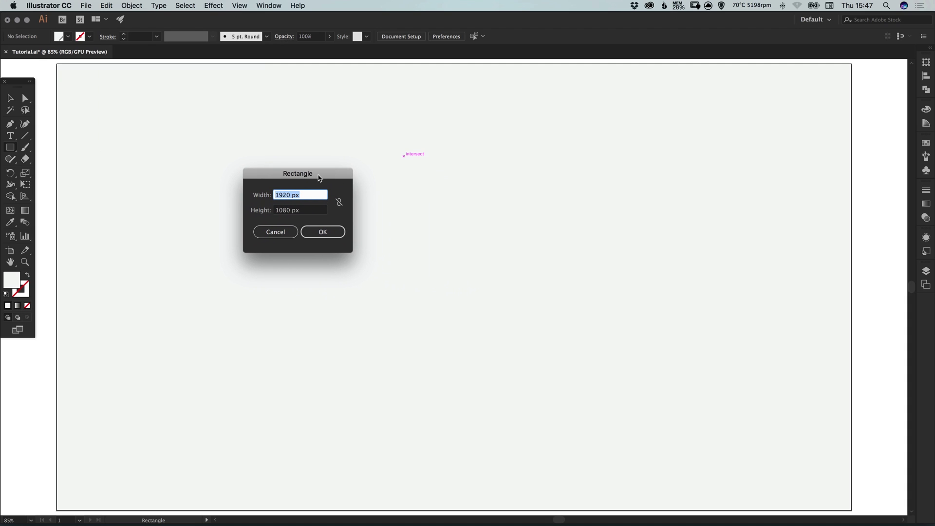
type("170")
key("Tab")
type("26")
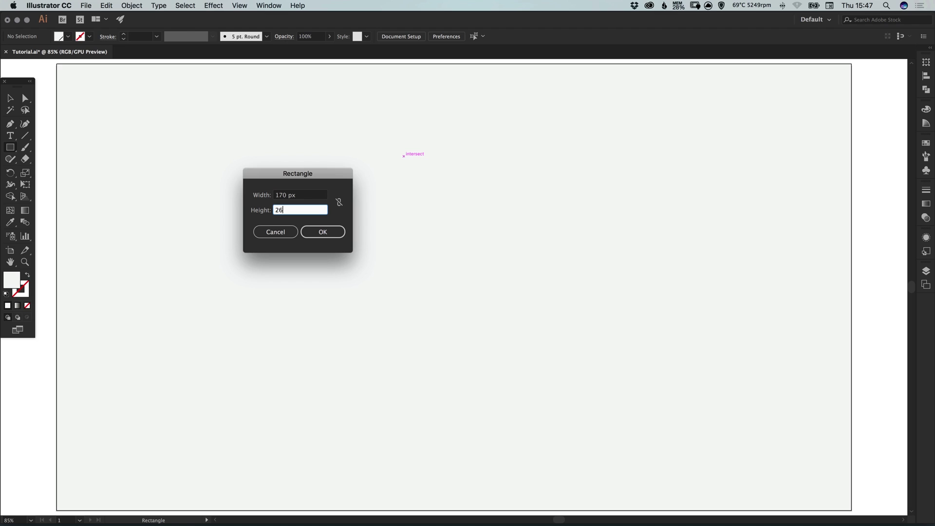
key("Return")
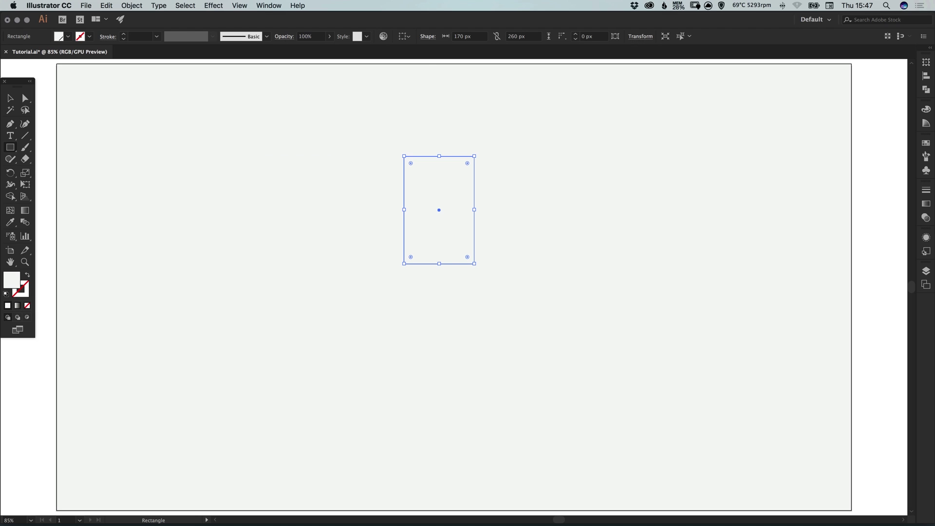
- Remove the rectangle's fill and give it a dark outline from the Color Guide
left_click(10, 99)
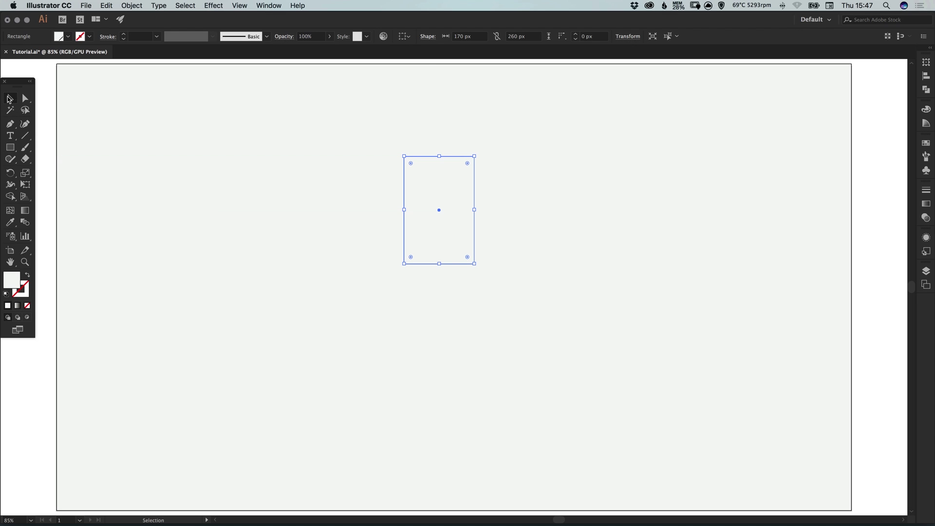
left_click(27, 306)
double_click(28, 292)
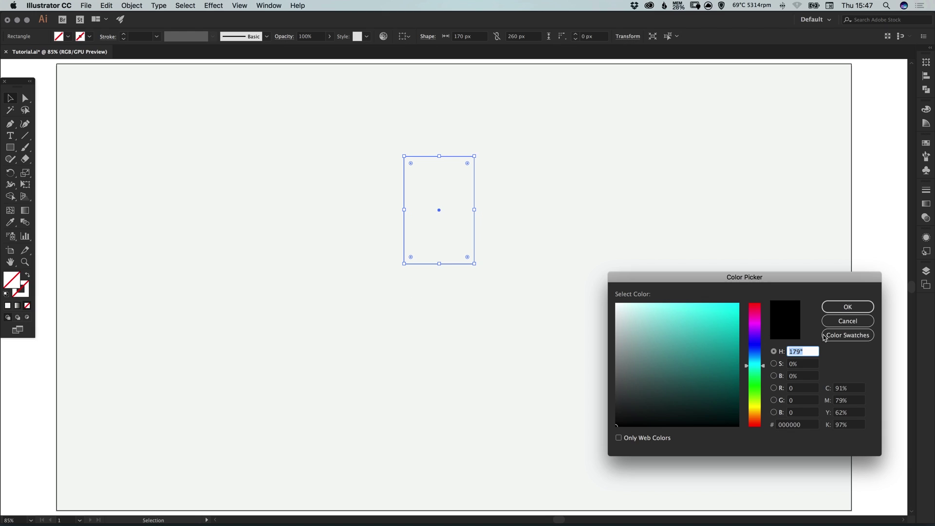
left_click(848, 321)
left_click(28, 293)
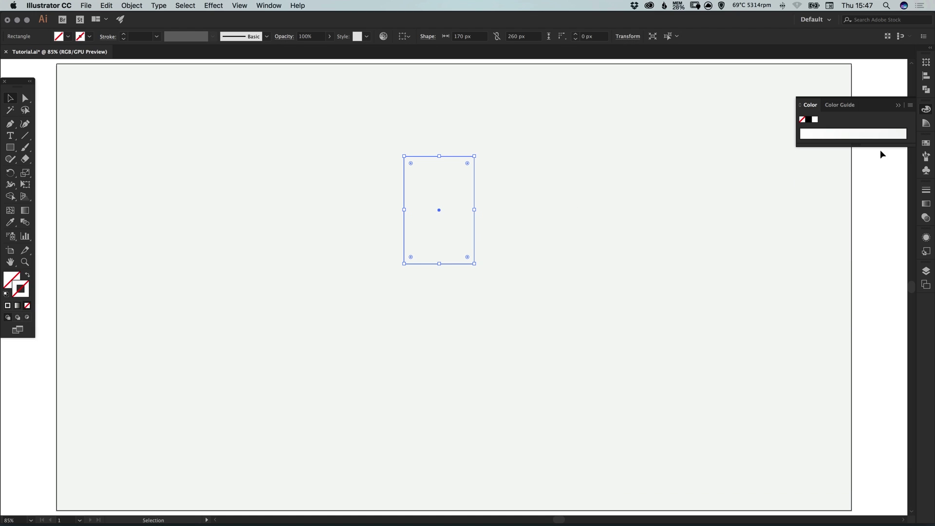
left_click(927, 144)
left_click(927, 143)
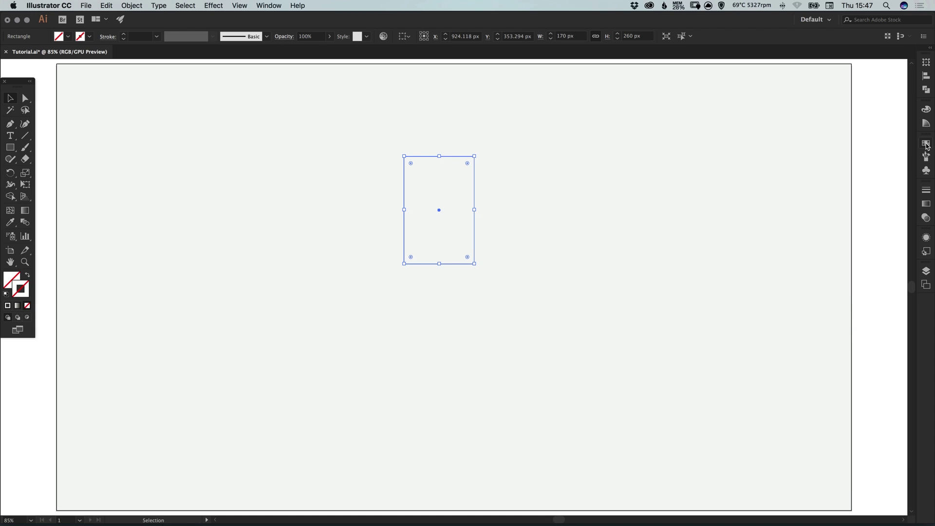
left_click(927, 143)
left_click(925, 125)
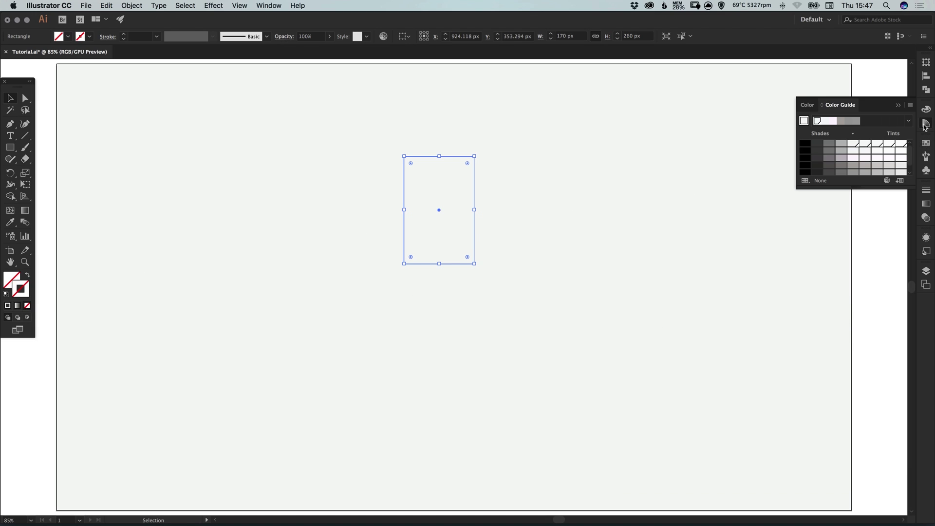
left_click(818, 145)
left_click(819, 173)
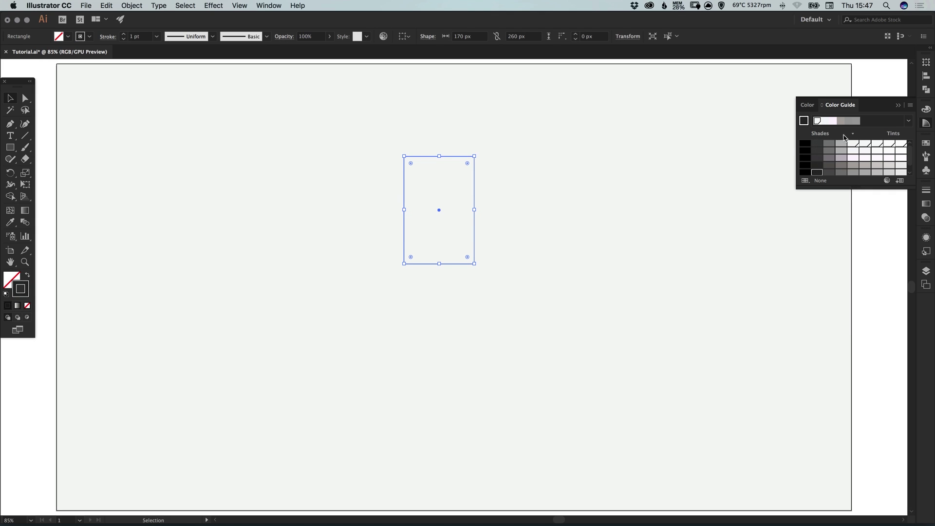
- Set the rectangle's outline stroke weight to 9 pt
left_click(927, 143)
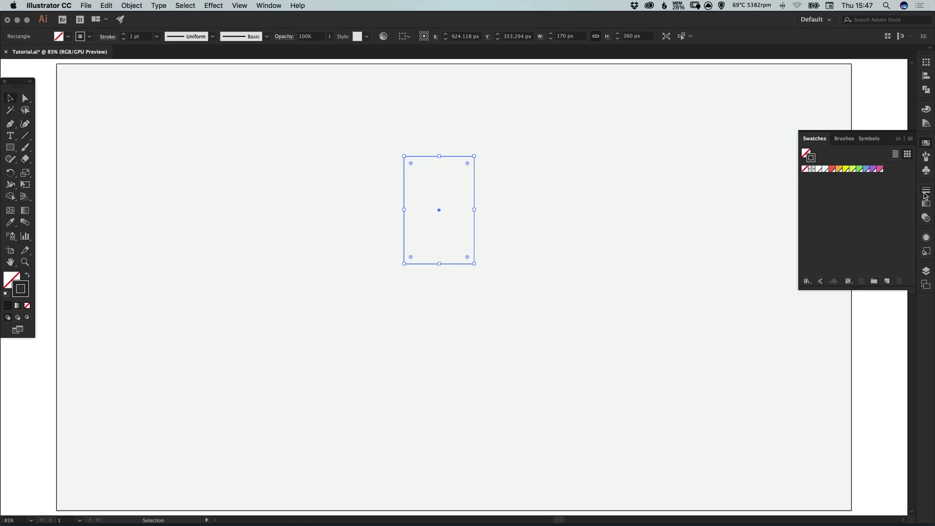
left_click(927, 190)
left_click(838, 198)
left_click(838, 199)
left_click(839, 199)
left_click(838, 200)
left_click(839, 200)
left_click(838, 199)
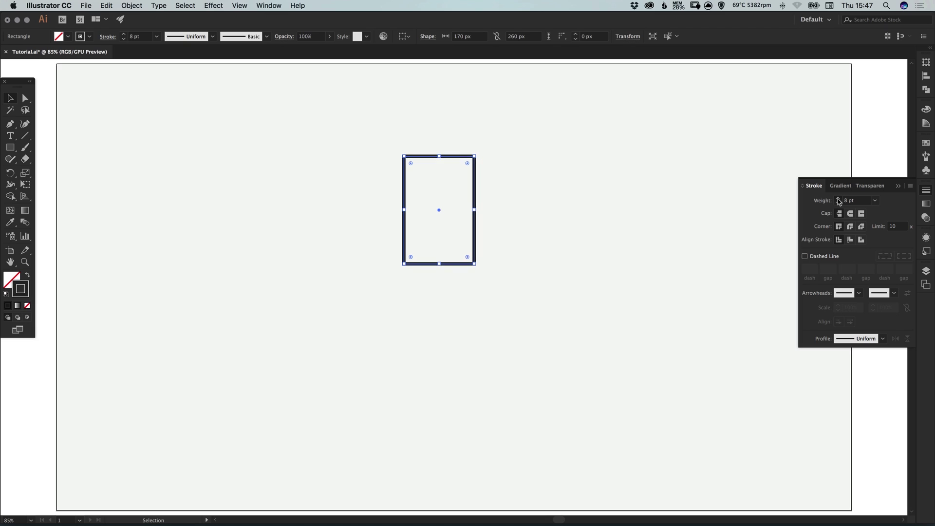
left_click(839, 200)
left_click(839, 200)
left_click(877, 193)
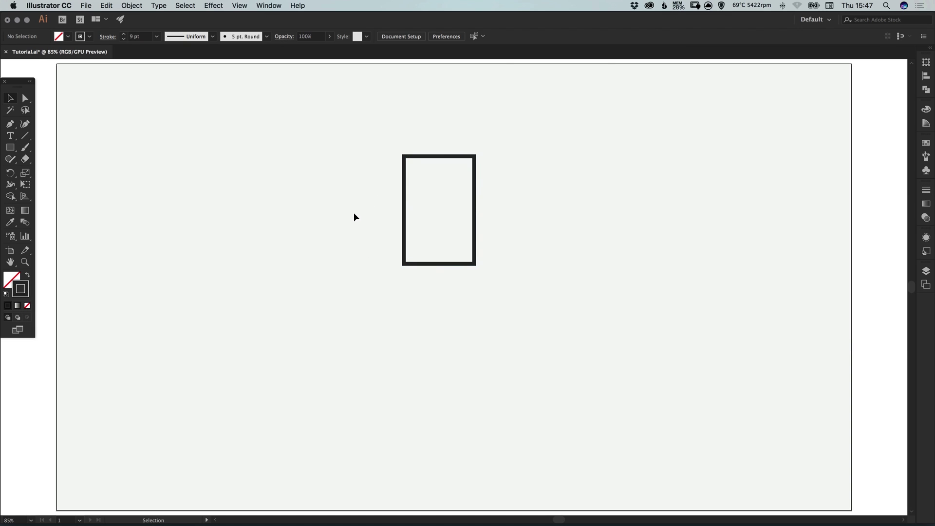
- Zoom in on the outlined rectangle and drag a Live Corner widget to round its corners about 20 px
left_click_drag(365, 145, 466, 204)
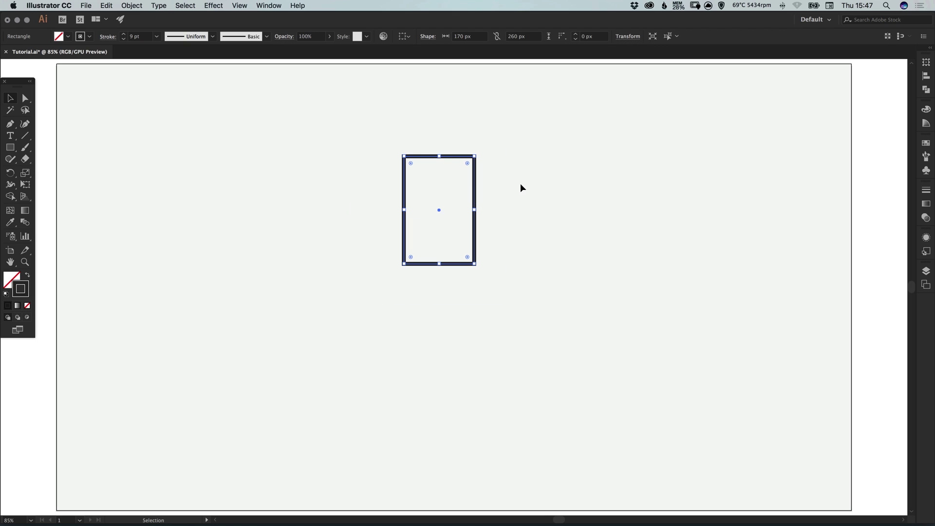
left_click_drag(311, 121, 557, 269)
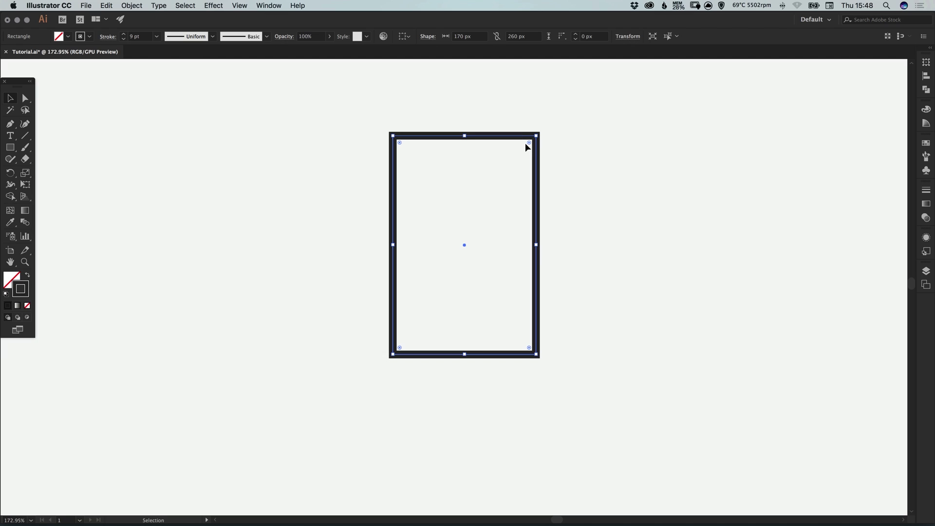
left_click_drag(529, 144, 569, 117)
left_click(213, 6)
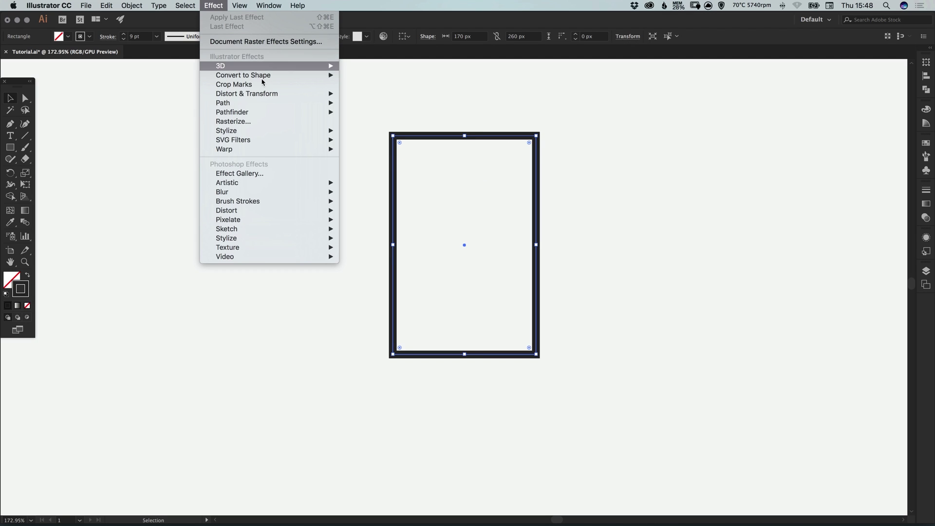
mouse_move(296, 133)
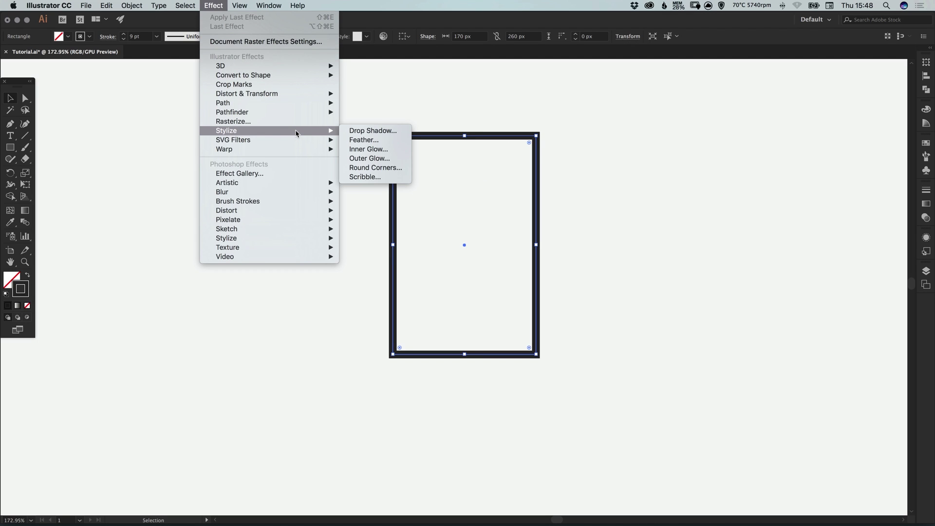
left_click(375, 168)
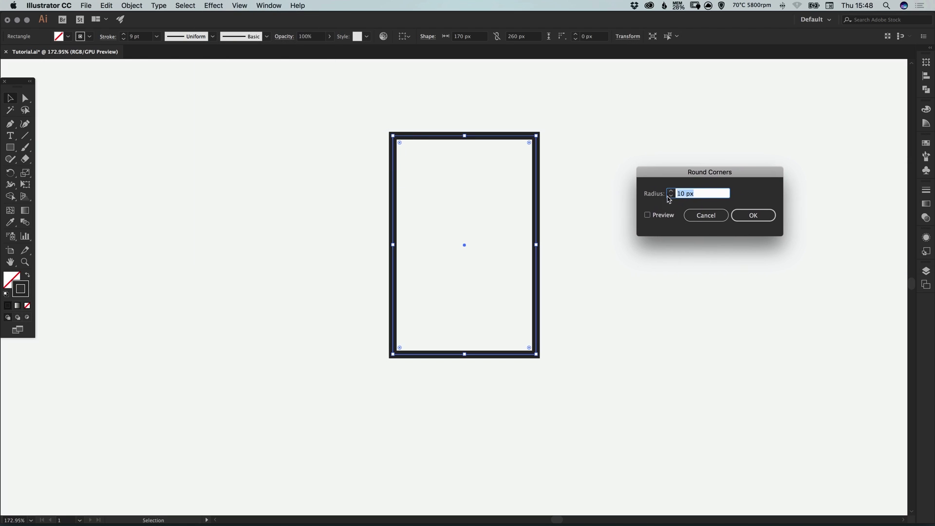
left_click(657, 218)
left_click_drag(671, 191, 671, 192)
left_click(754, 217)
left_click(926, 237)
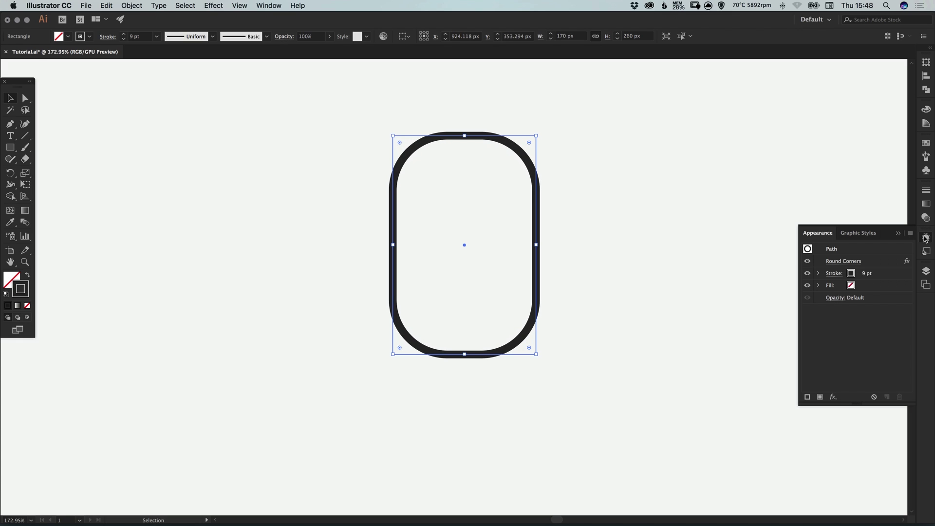
left_click(849, 262)
left_click(720, 215)
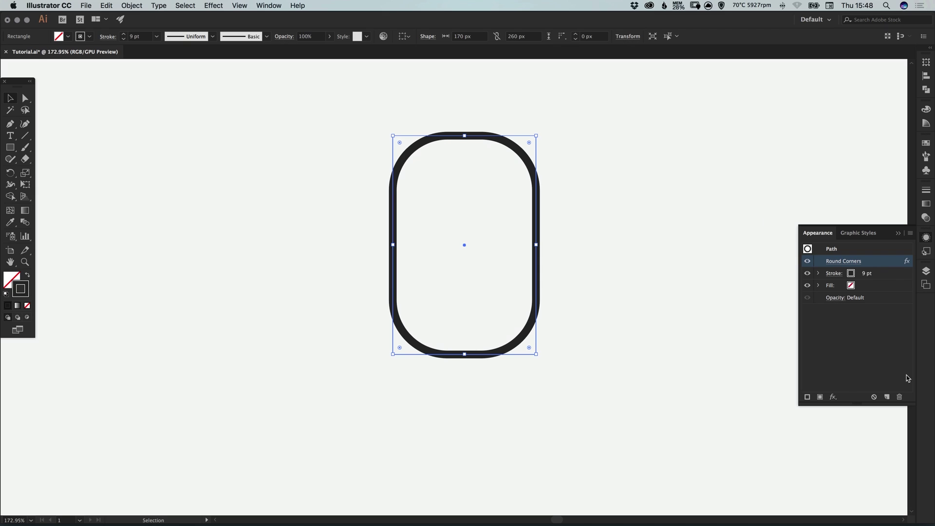
left_click(900, 397)
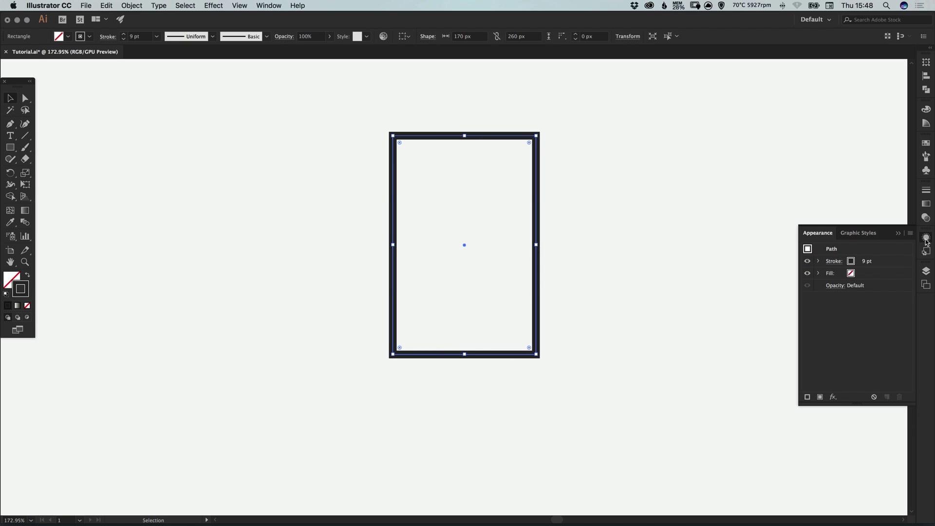
left_click(927, 238)
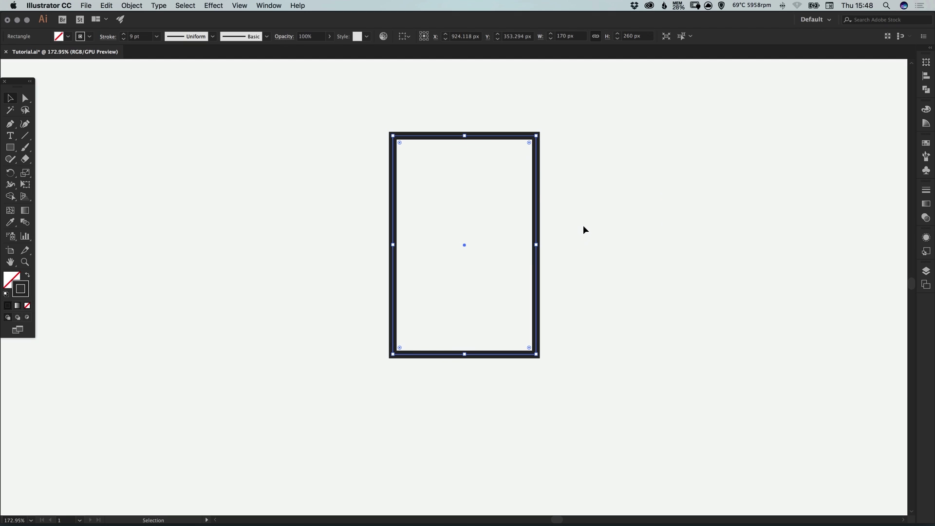
- Round the corners to 85 px into a pill, swap to a dark 282727 fill without stroke, and move it up
left_click_drag(529, 143, 463, 210)
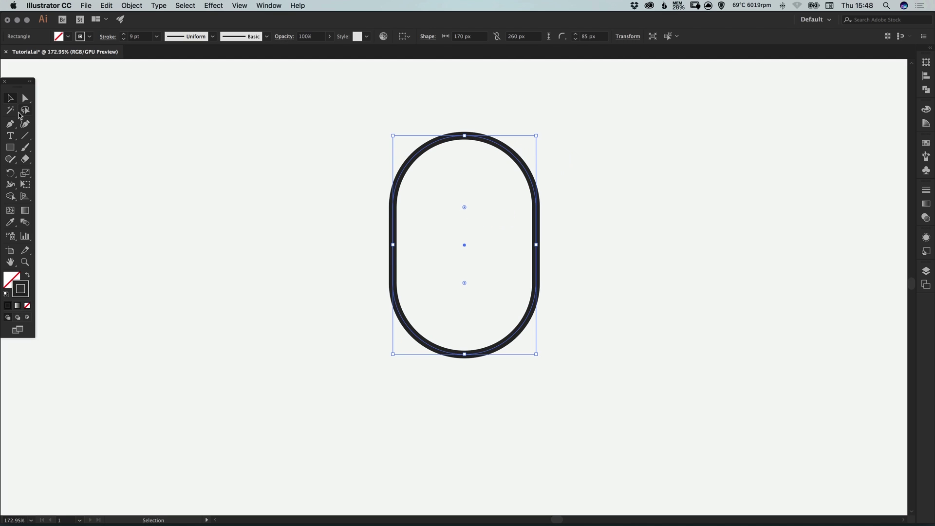
left_click(27, 276)
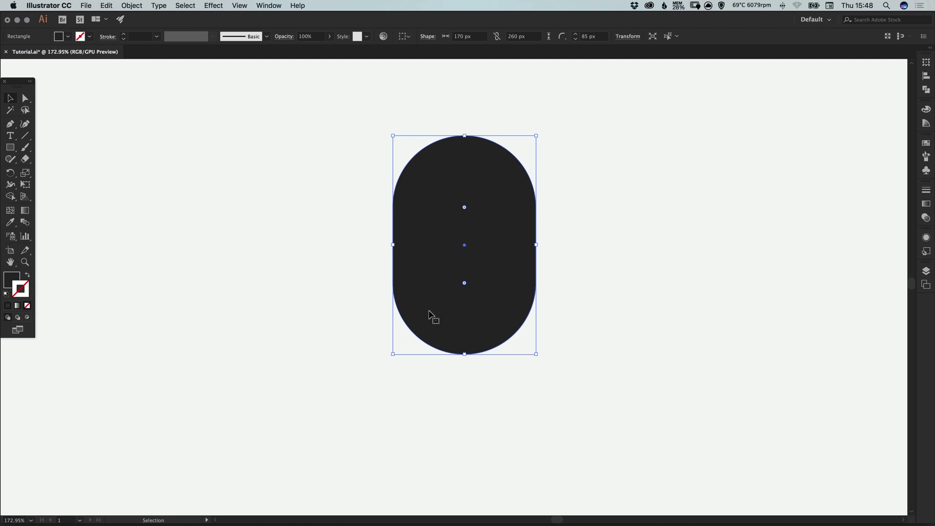
left_click(16, 281)
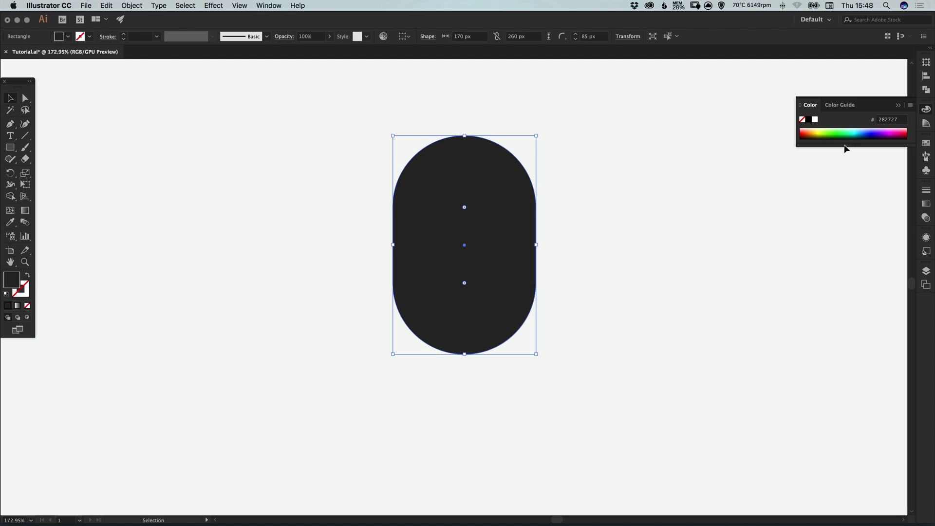
left_click_drag(511, 215, 478, 126)
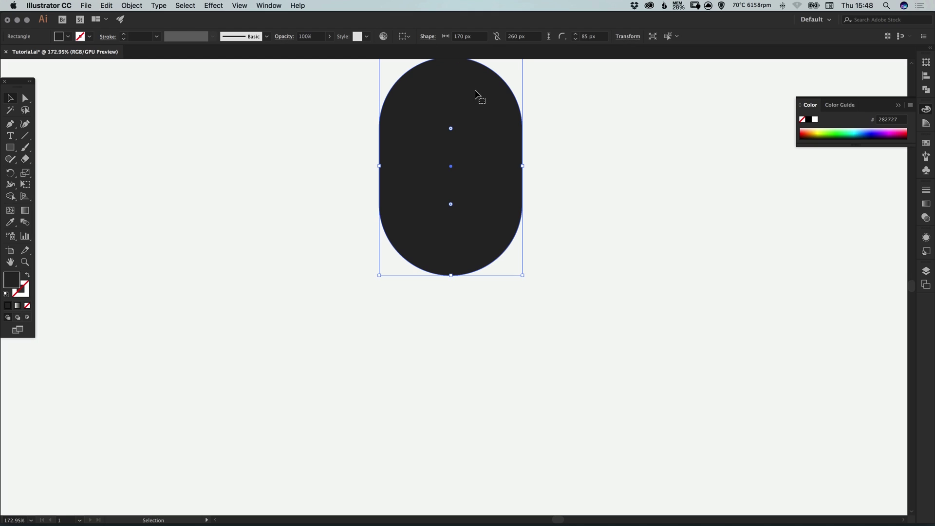
- Duplicate the pill straight below and nudge the copy down to leave a small gap
left_click_drag(476, 94, 510, 312)
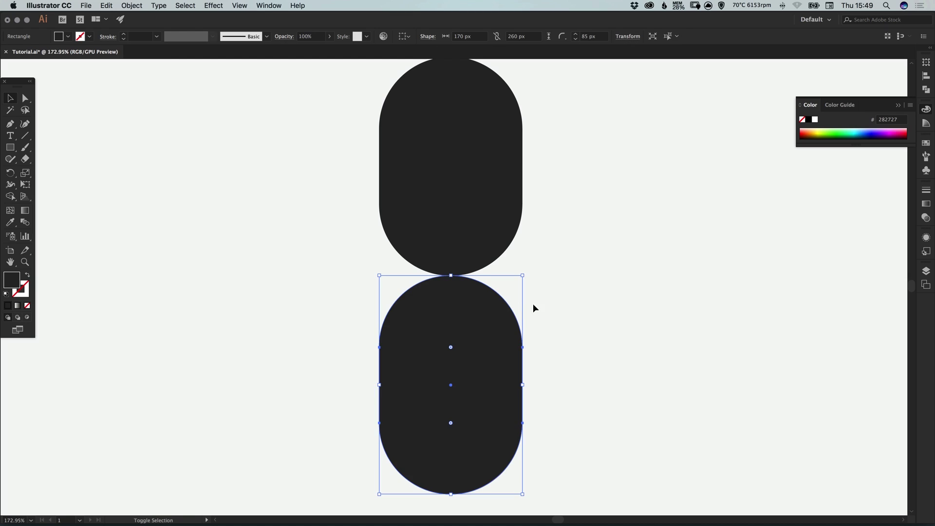
scroll(493, 292, "down", 3)
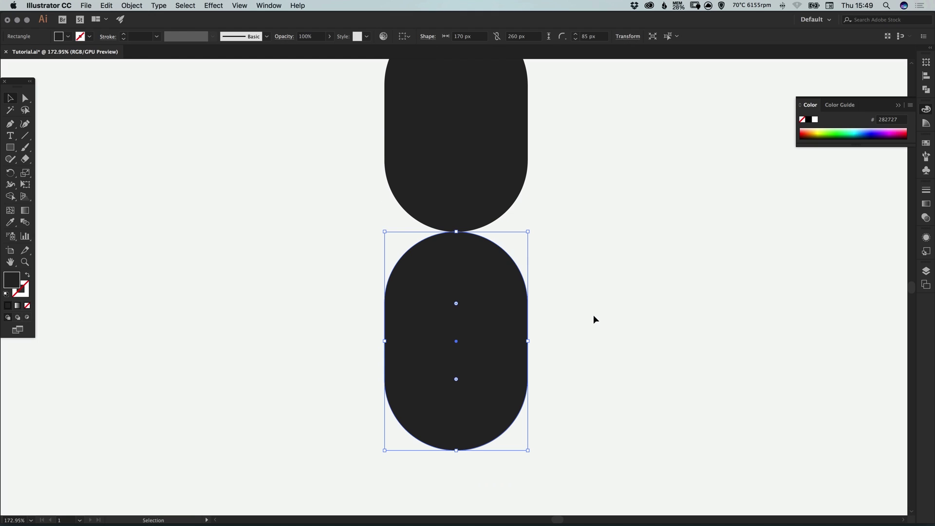
key("shift")
key("shift")
key("shift+Down")
key("shift+Down")
key("shift+Down")
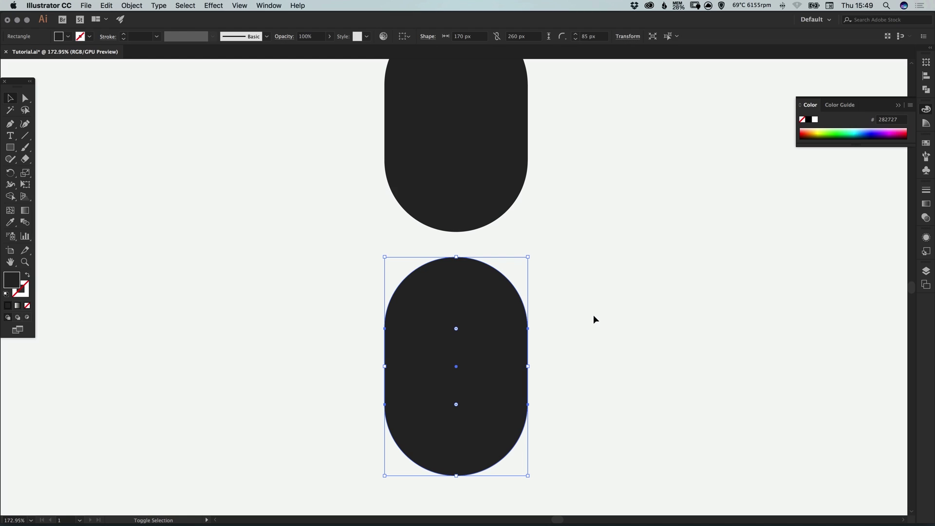
key("Down")
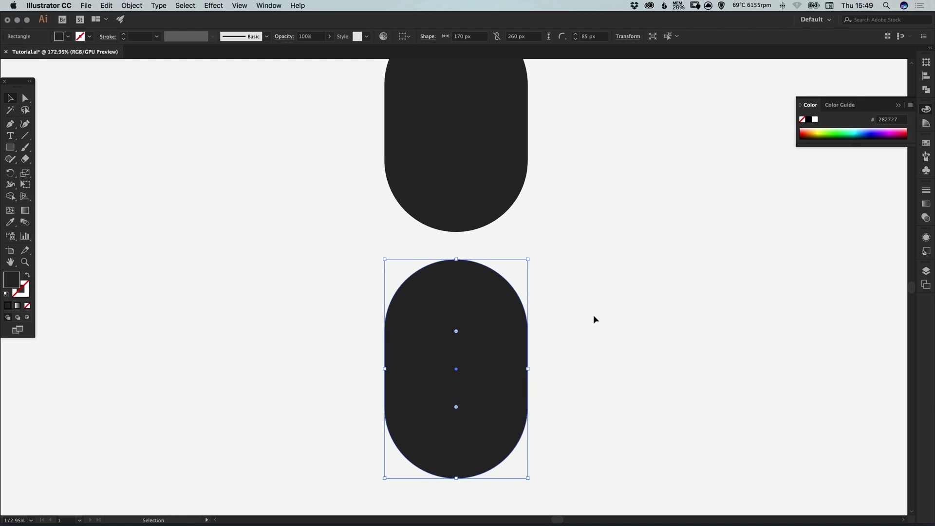
key("Down")
key("Down")
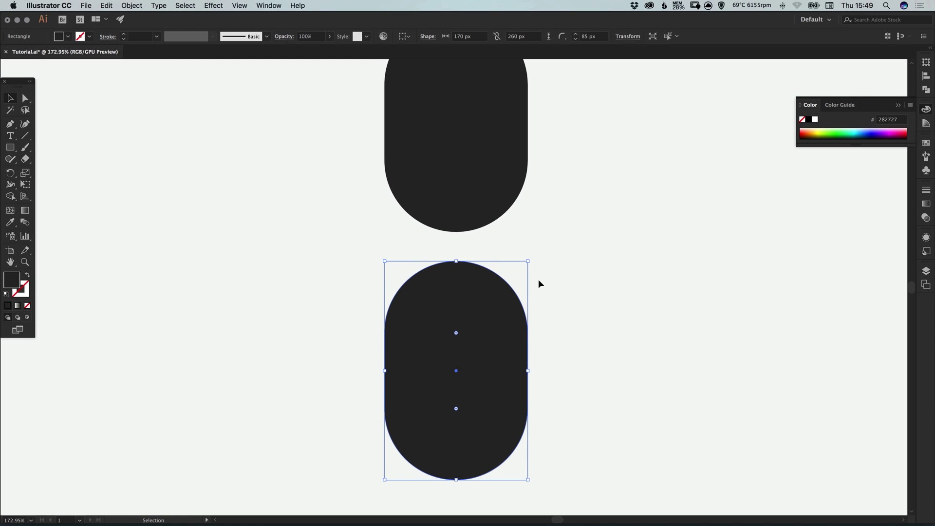
left_click(635, 246)
- Copy both pills, paste them in place, and rotate the copies 90° into a plus shape
scroll(594, 244, "up", 3)
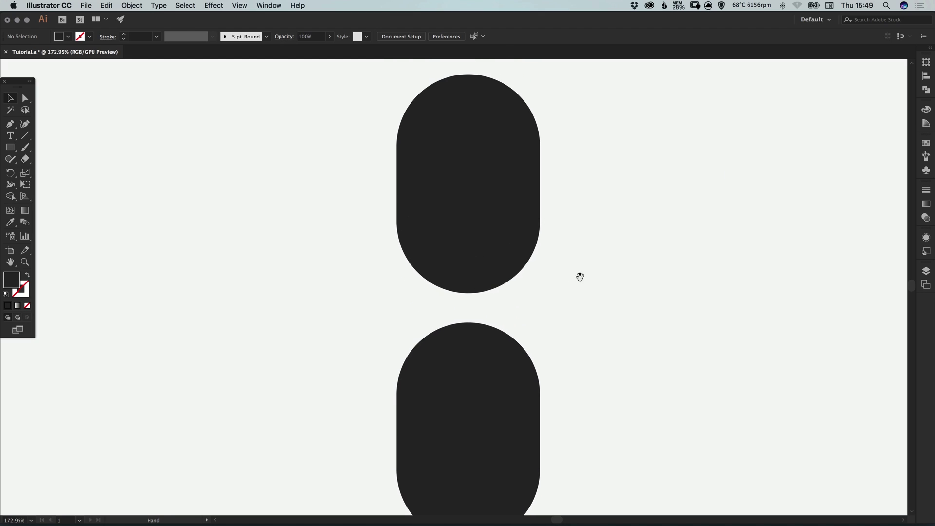
left_click_drag(484, 343, 502, 330)
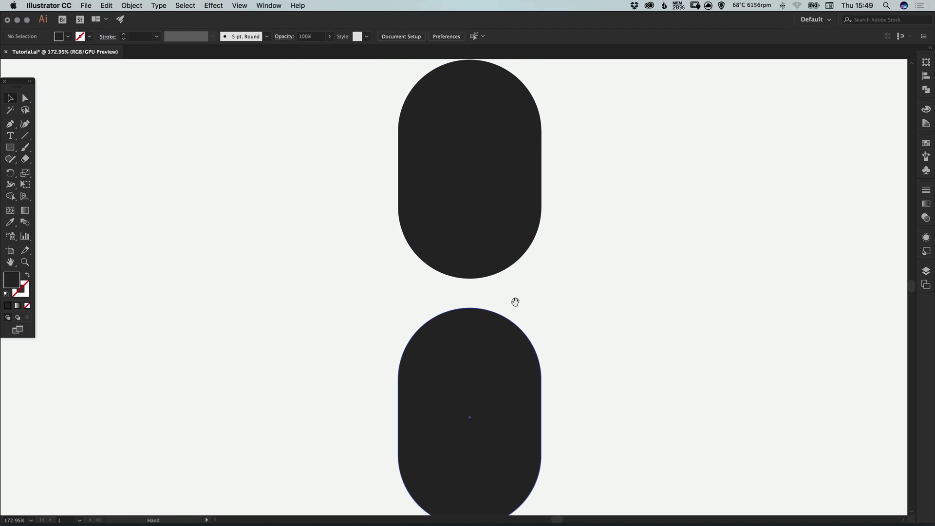
key("super+minus")
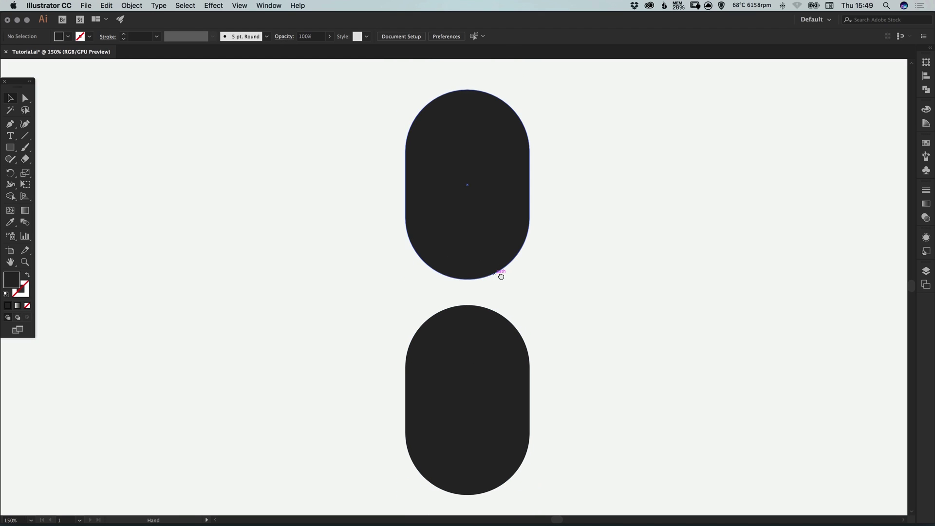
scroll(502, 272, "right", 1)
left_click_drag(313, 145, 641, 431)
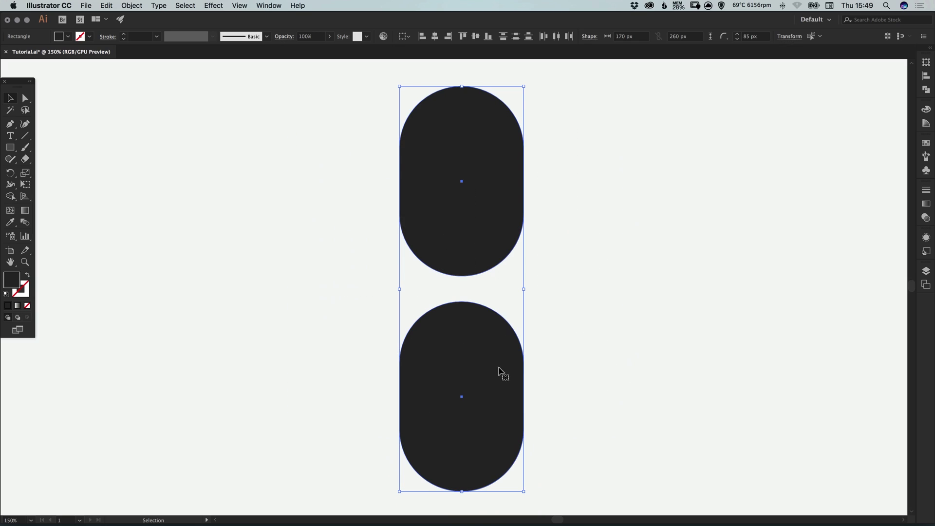
left_click(110, 5)
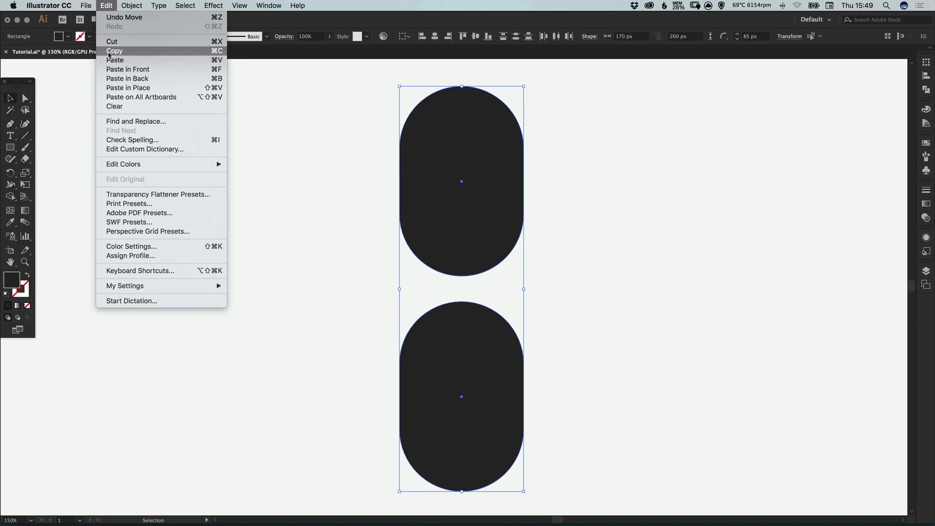
left_click(112, 51)
left_click(107, 5)
left_click(125, 88)
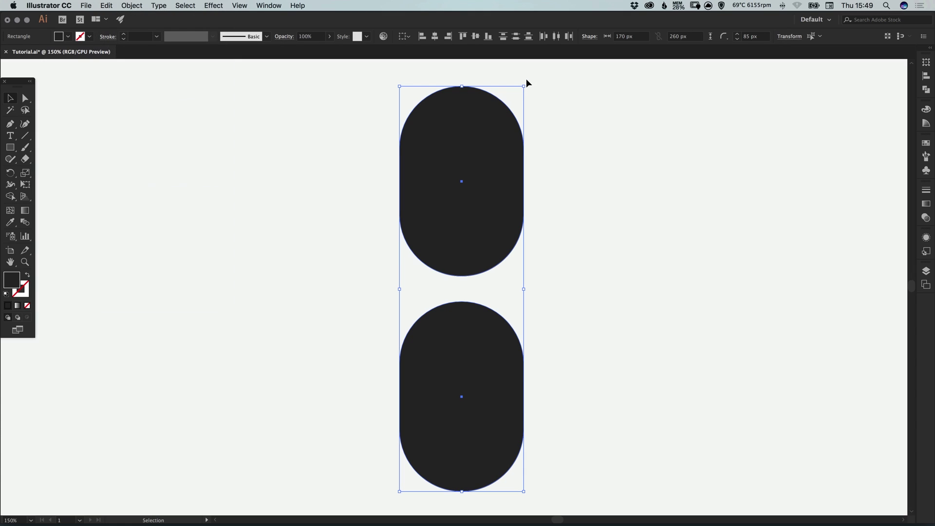
left_click_drag(526, 83, 671, 291)
left_click(643, 196)
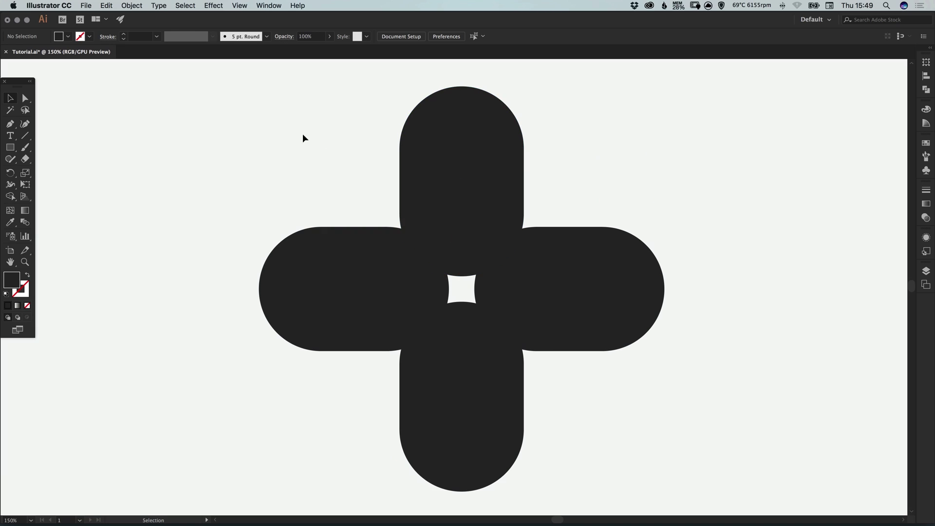
- Copy all four pills, paste in place, and rotate the copy 45° into an eight-petal flower
left_click_drag(293, 133, 658, 405)
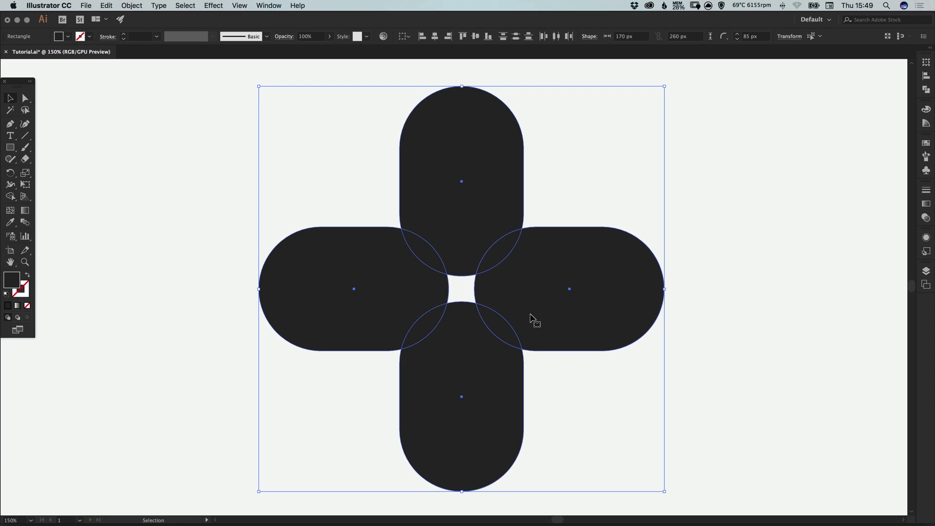
left_click(106, 5)
left_click(111, 51)
left_click(106, 5)
left_click(128, 88)
left_click_drag(670, 83, 669, 83)
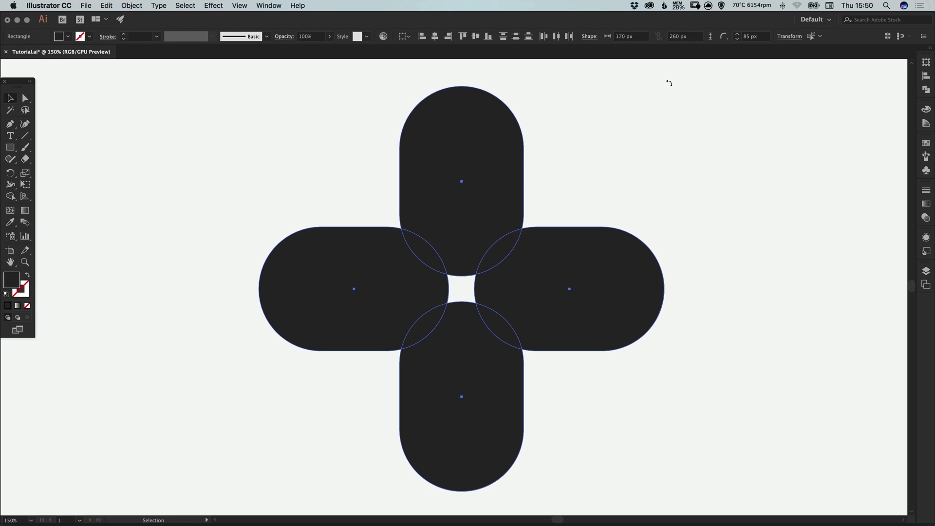
left_click_drag(693, 127, 754, 228)
left_click(726, 201)
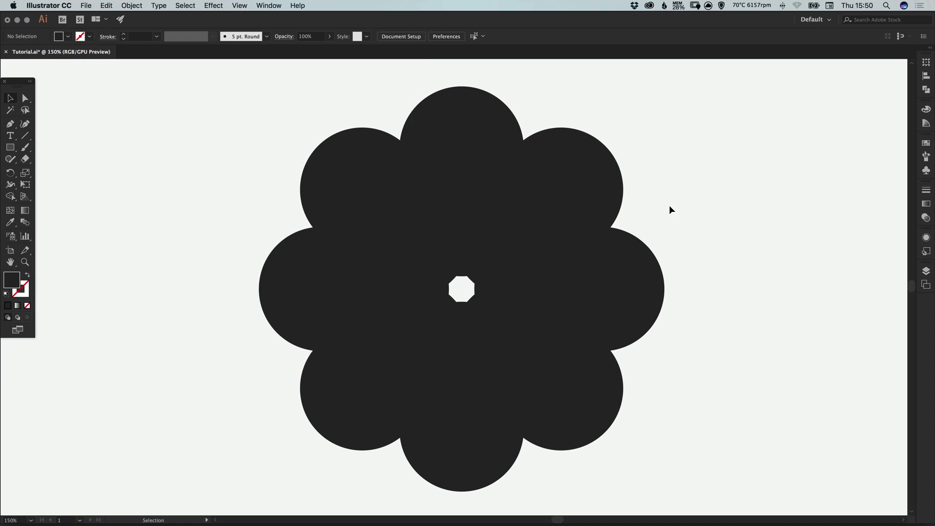
key("super+y")
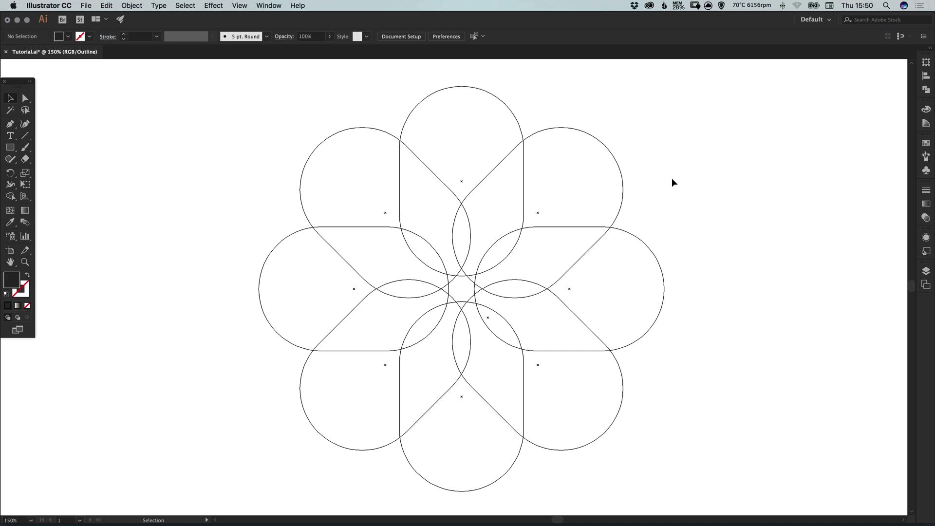
key("a")
key("super+y")
key("v")
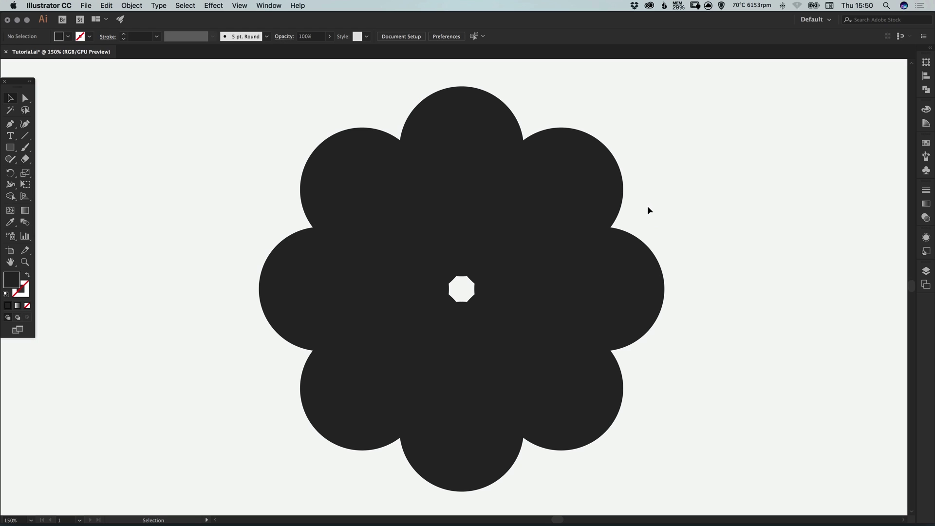
- Fill the top petal coral red from the swatches and confirm its hex value fe674c
left_click(459, 120)
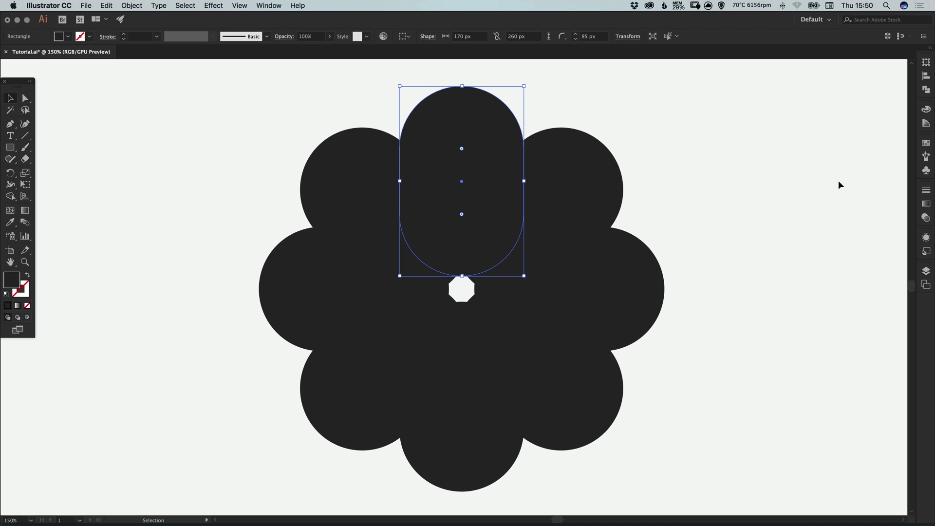
left_click(926, 144)
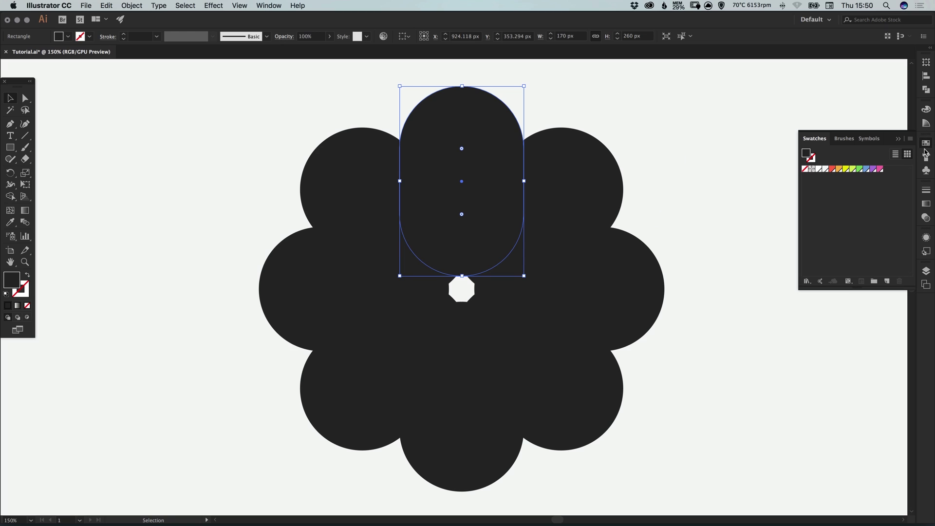
double_click(832, 170)
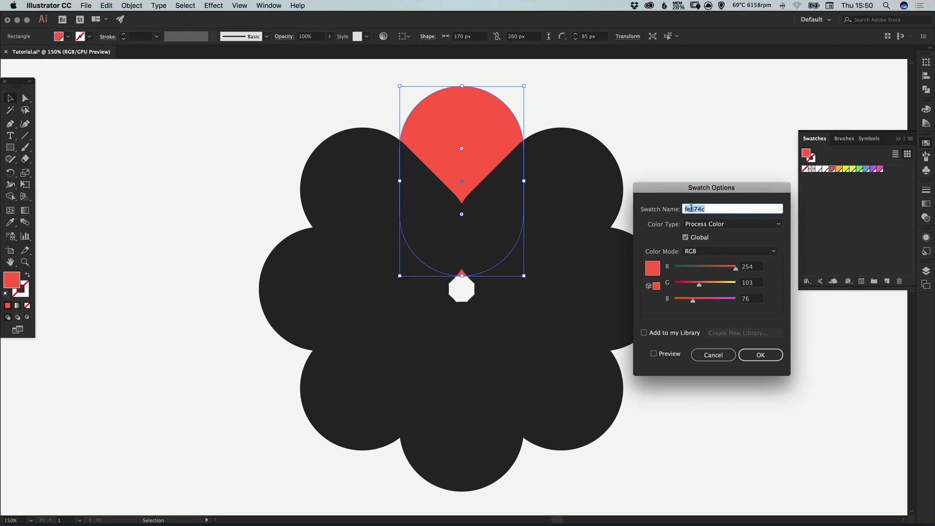
left_click(760, 354)
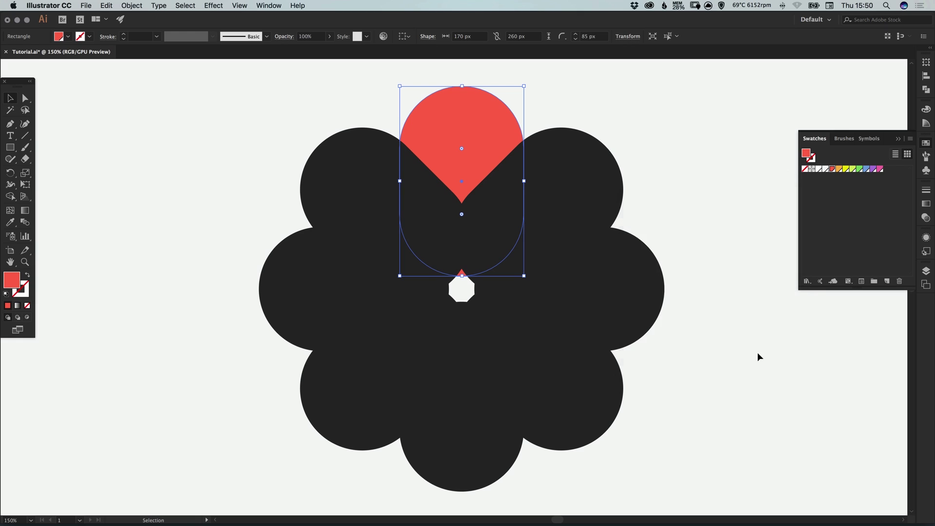
double_click(13, 287)
left_click(795, 426)
double_click(793, 425)
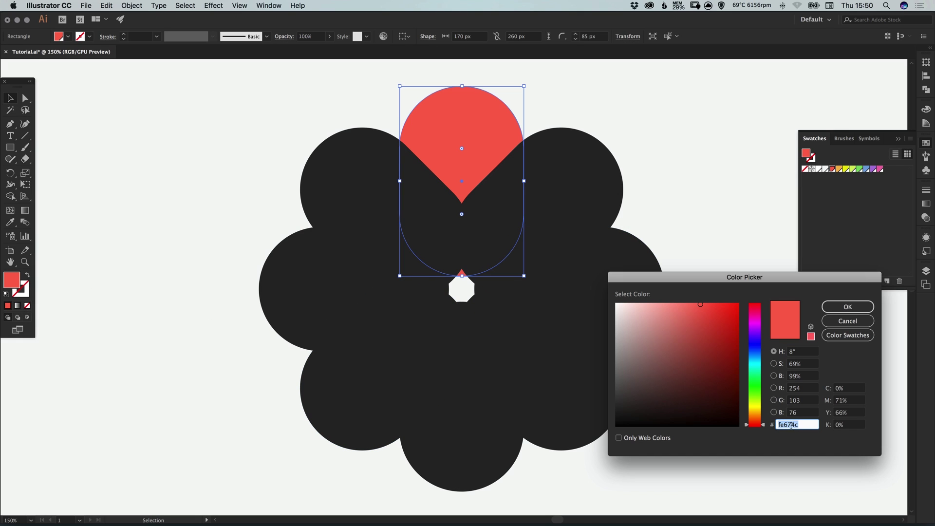
left_click(847, 307)
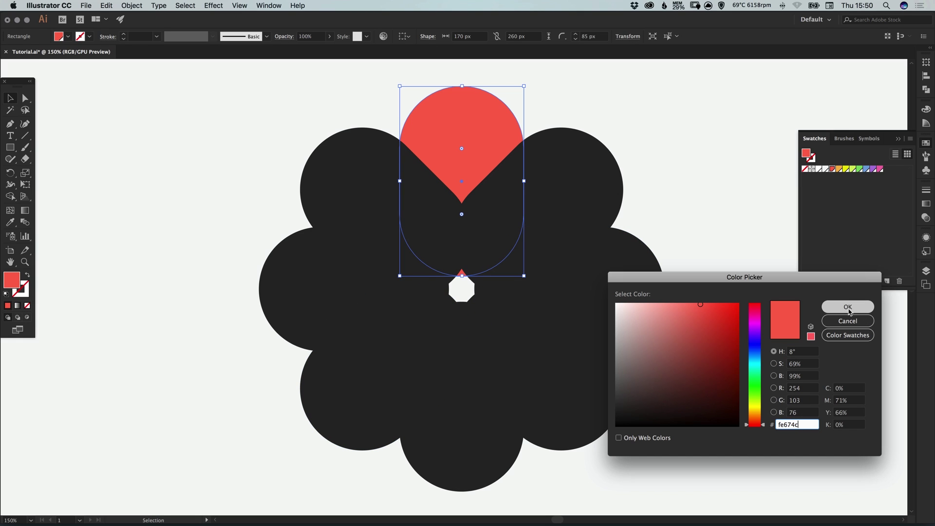
left_click(848, 308)
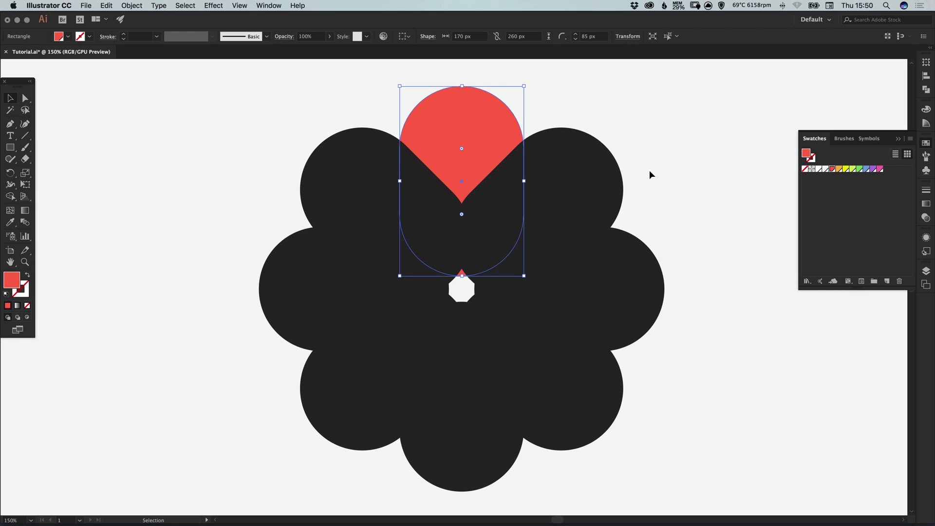
- Fill the upper-right petal orange and the right petal yellow
left_click(601, 184)
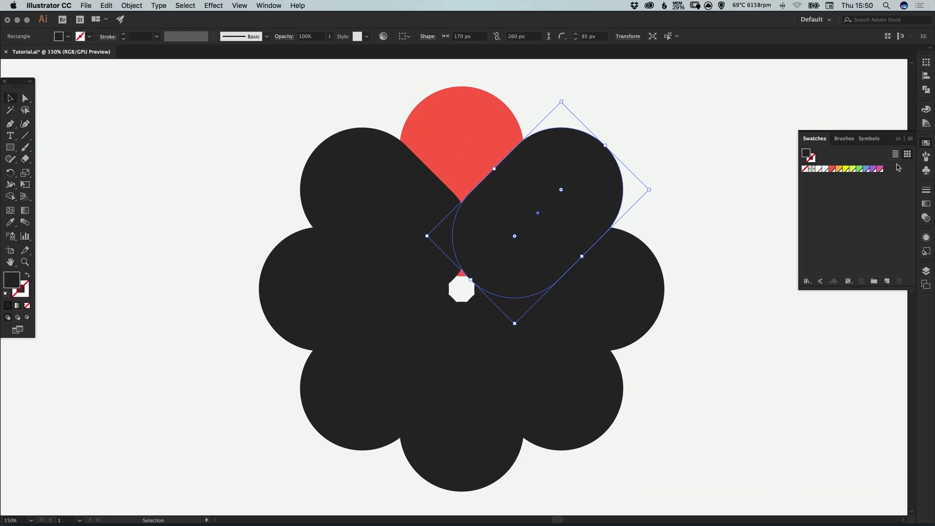
double_click(840, 169)
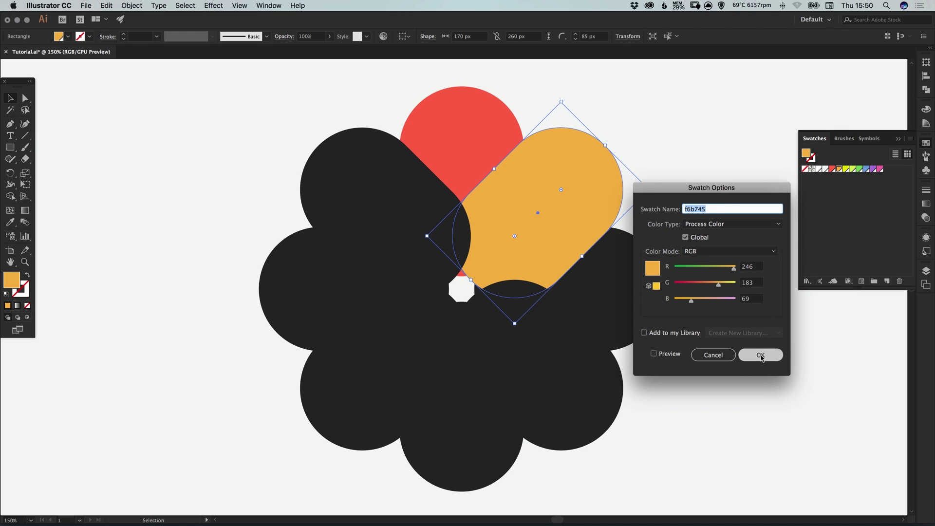
left_click(761, 355)
left_click(632, 279)
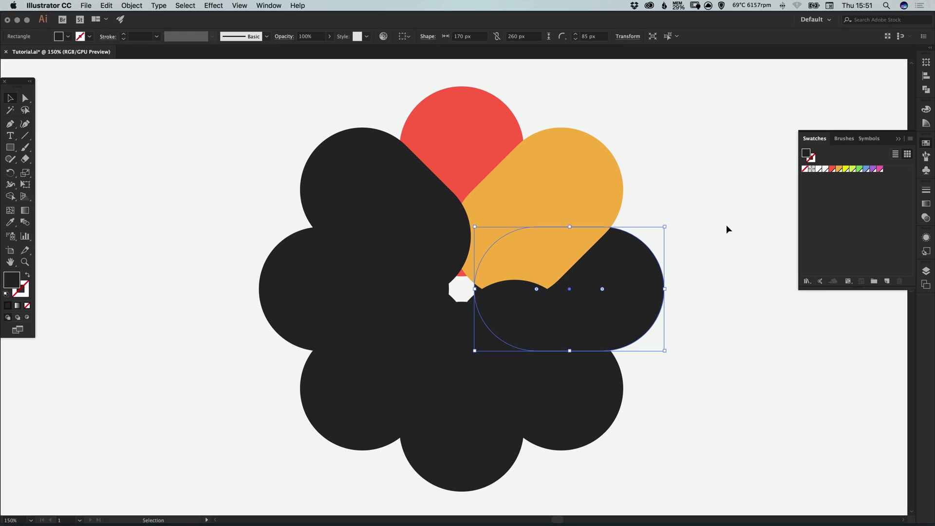
double_click(846, 169)
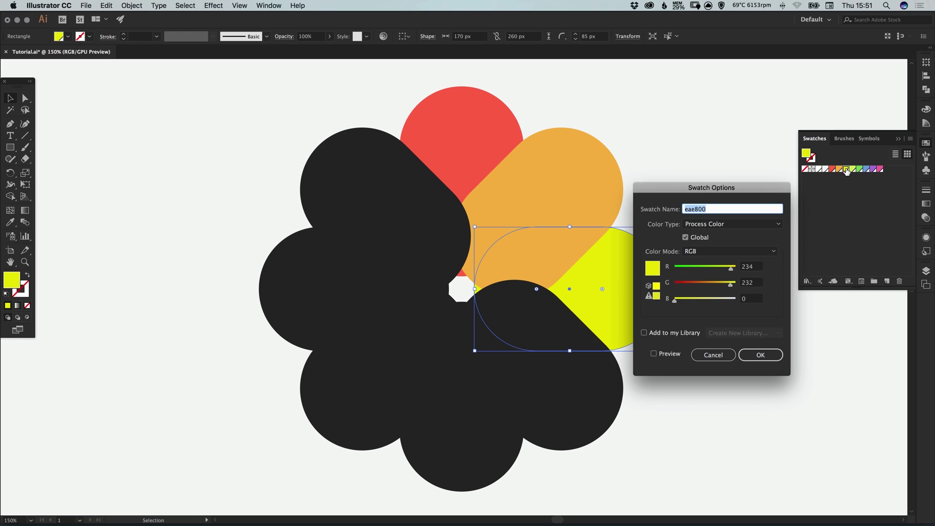
left_click(763, 359)
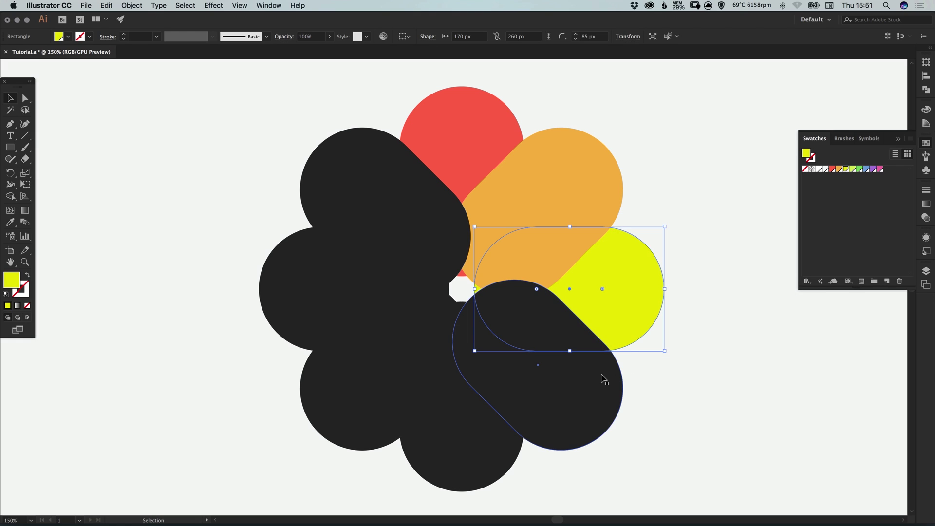
- Fill the lower-right petal lime green and the bottom petal green
left_click(605, 377)
left_click(853, 169)
double_click(852, 169)
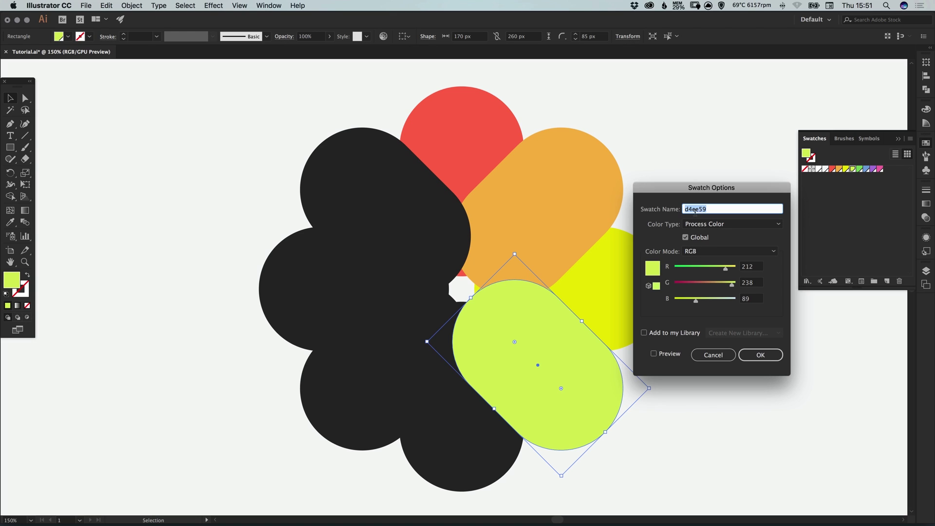
left_click(763, 361)
left_click(761, 355)
left_click(464, 399)
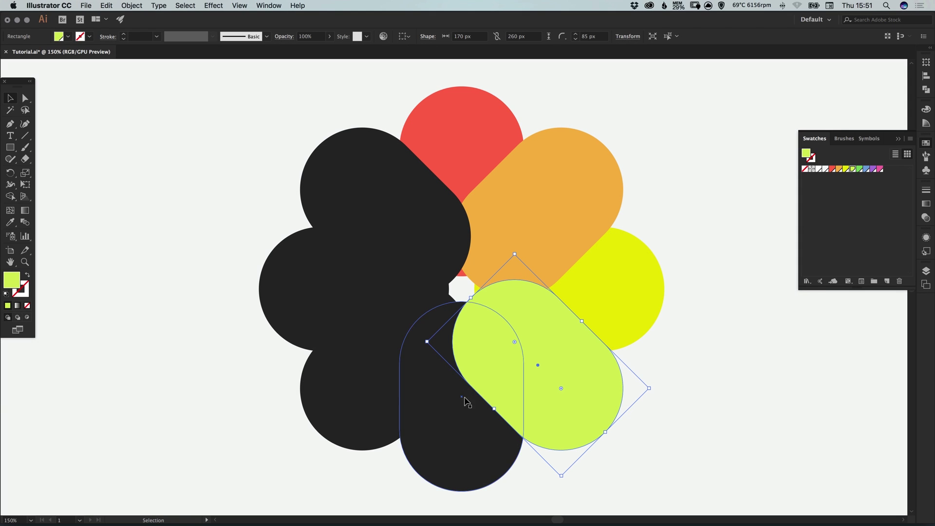
double_click(860, 169)
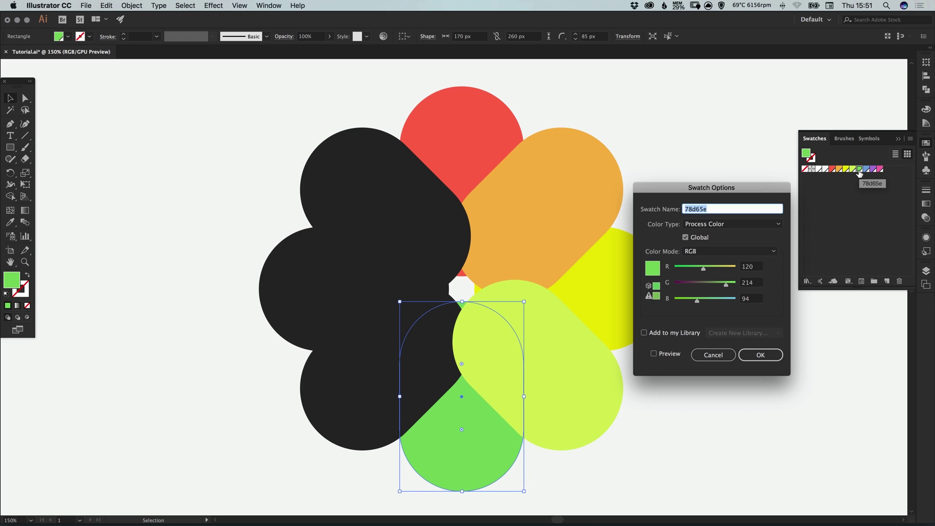
left_click(728, 360)
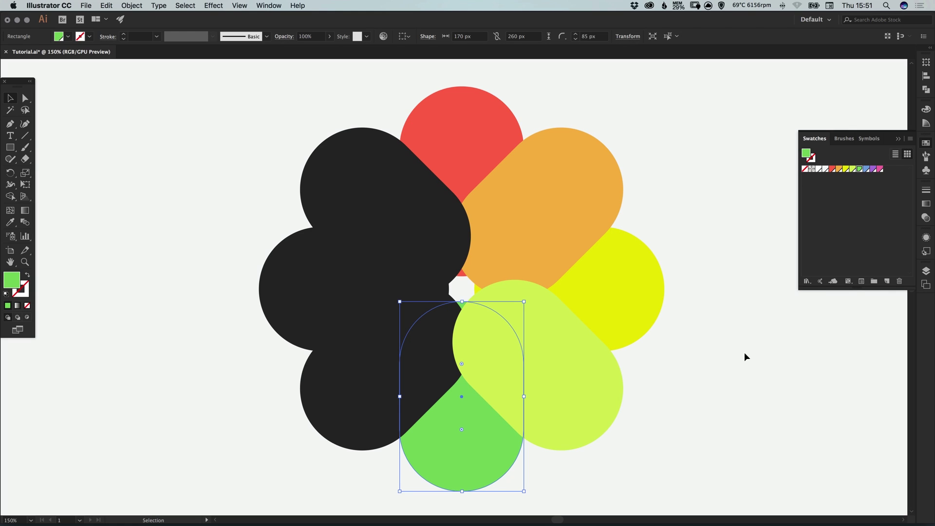
- Fill the lower-left petal blue 73a4de
left_click(349, 388)
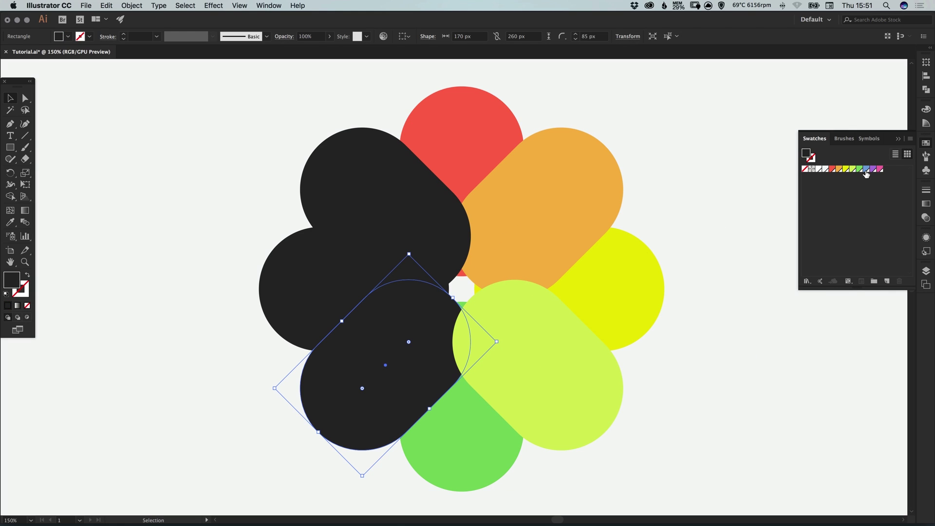
left_click(10, 223)
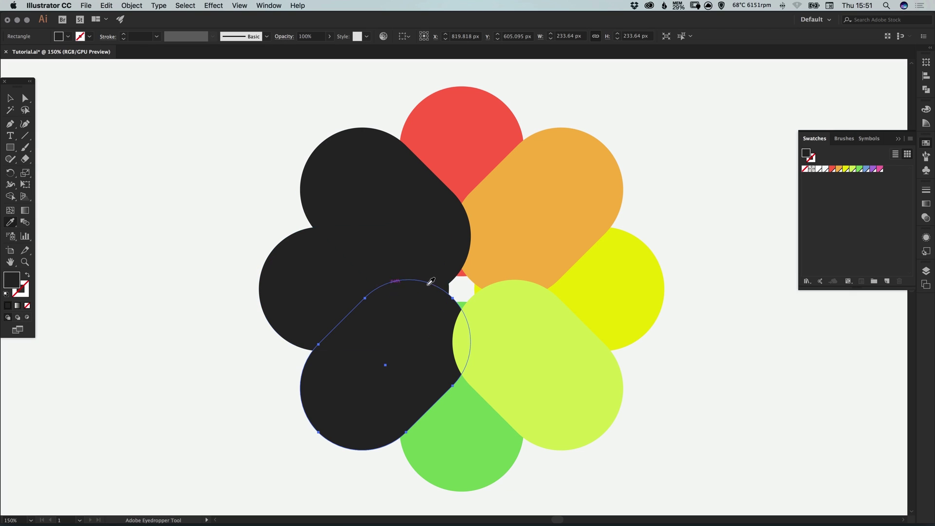
key("v")
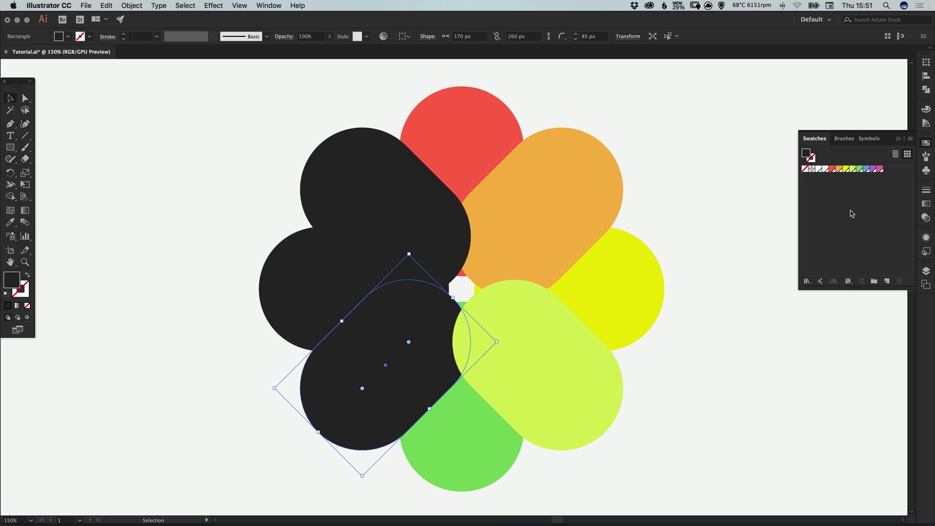
left_click(867, 170)
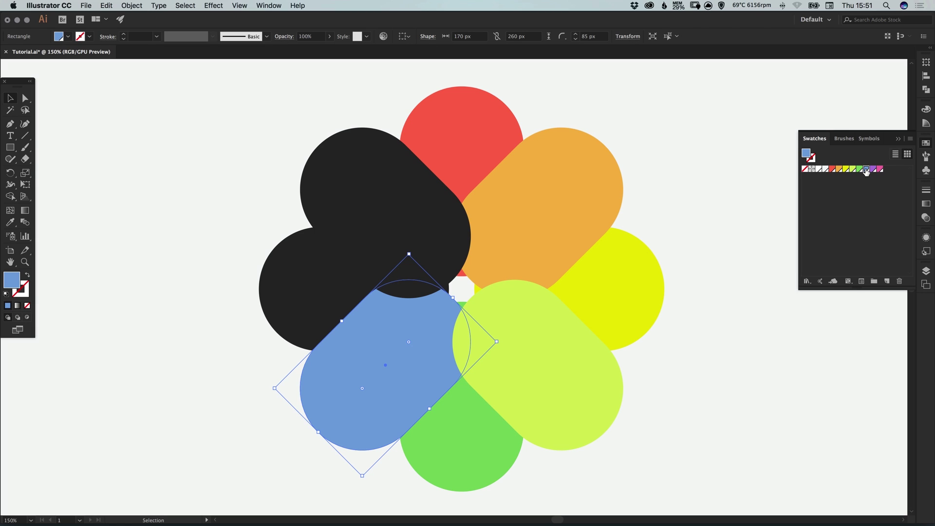
double_click(867, 169)
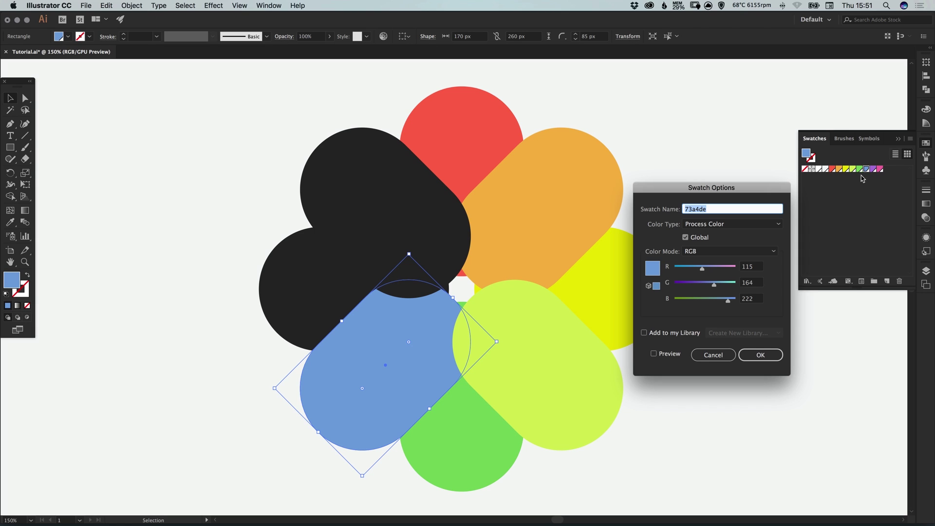
left_click(771, 359)
- Fill the left petal purple and the upper-left petal pink f06aa7
left_click(359, 286)
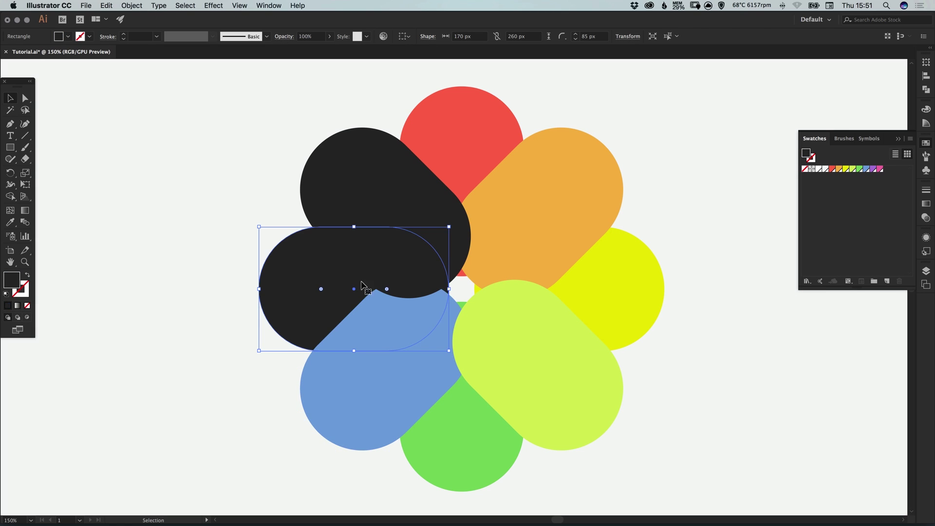
double_click(873, 169)
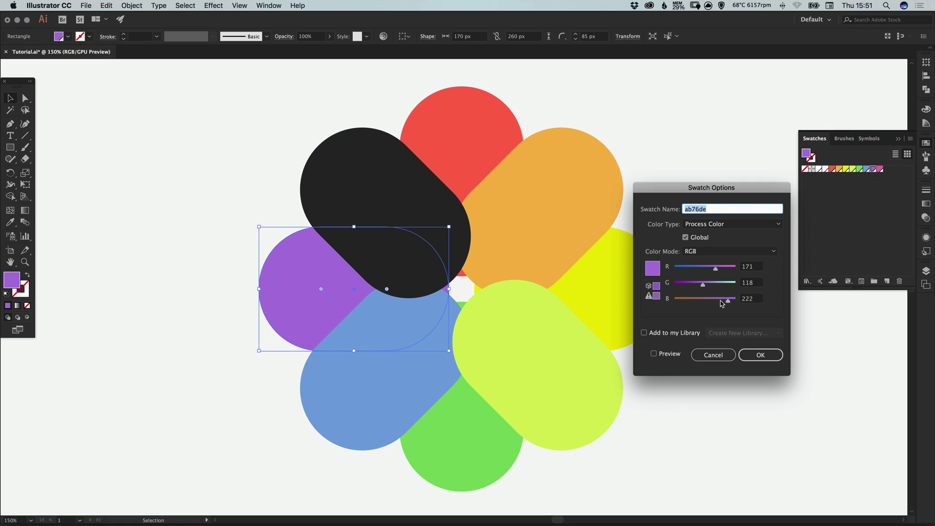
left_click(767, 359)
left_click(365, 199)
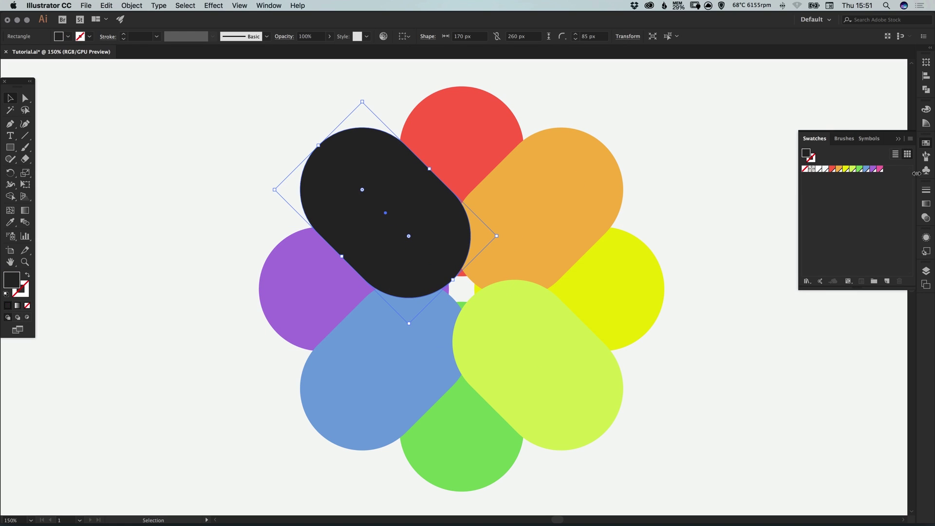
double_click(880, 170)
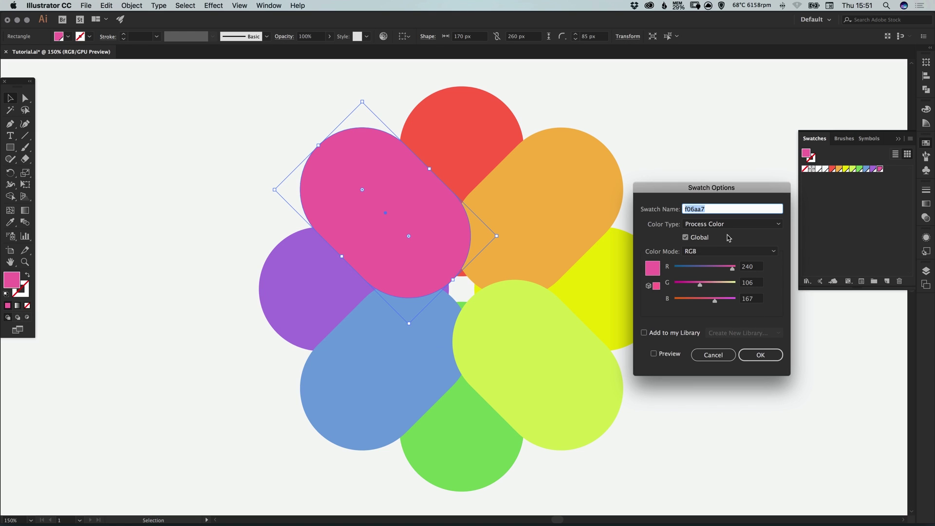
left_click(766, 358)
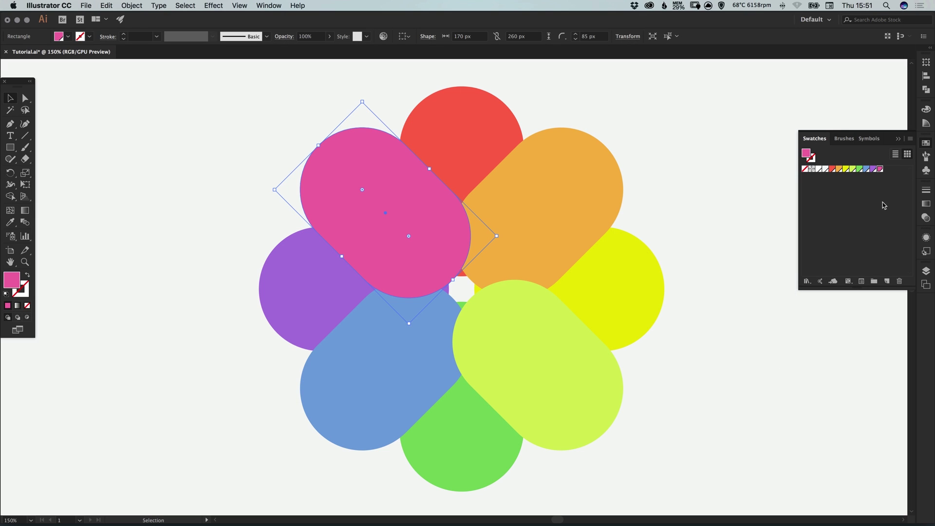
key("a")
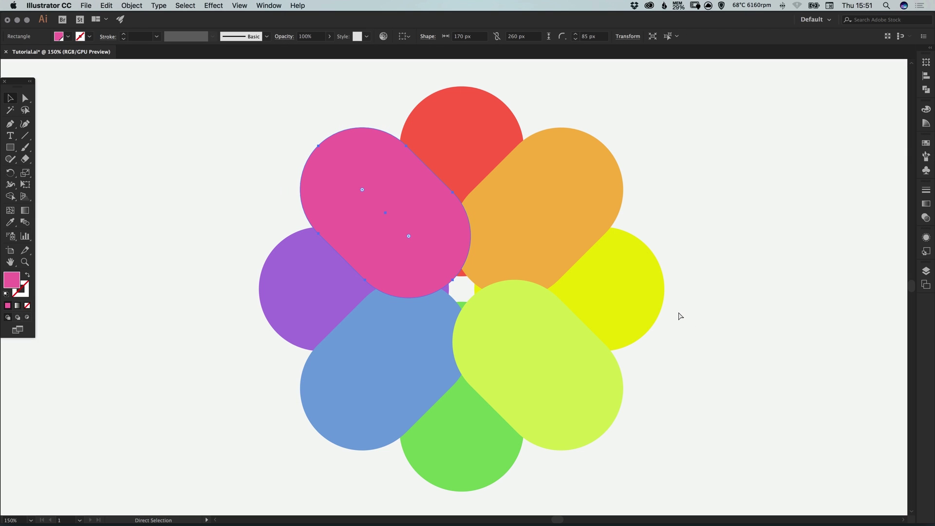
key("super+0")
key("v")
left_click(653, 247)
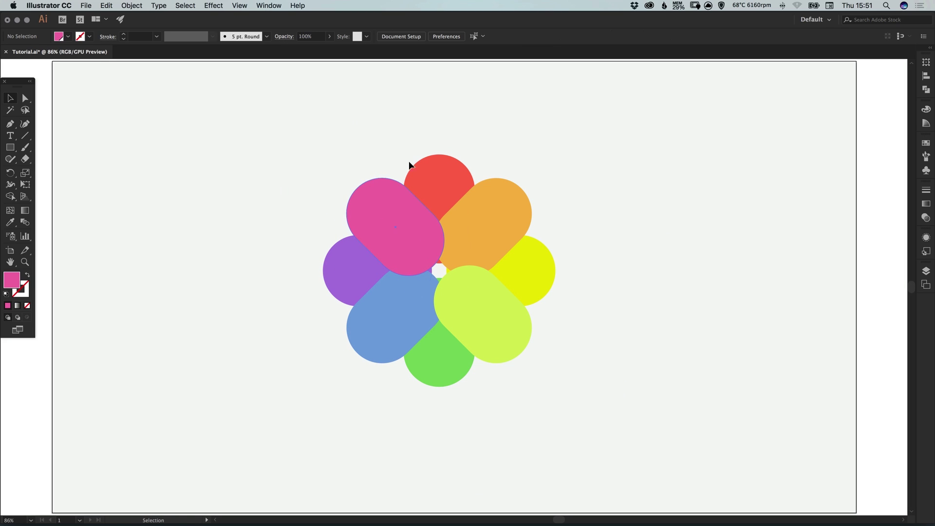
key("super+equal")
key("super+equal")
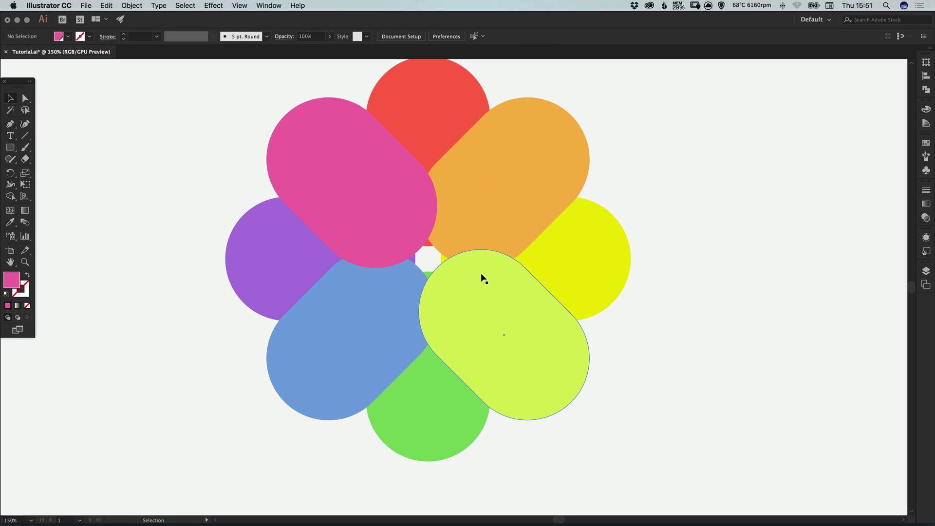
scroll(601, 276, "up", 2)
scroll(601, 276, "left", 2)
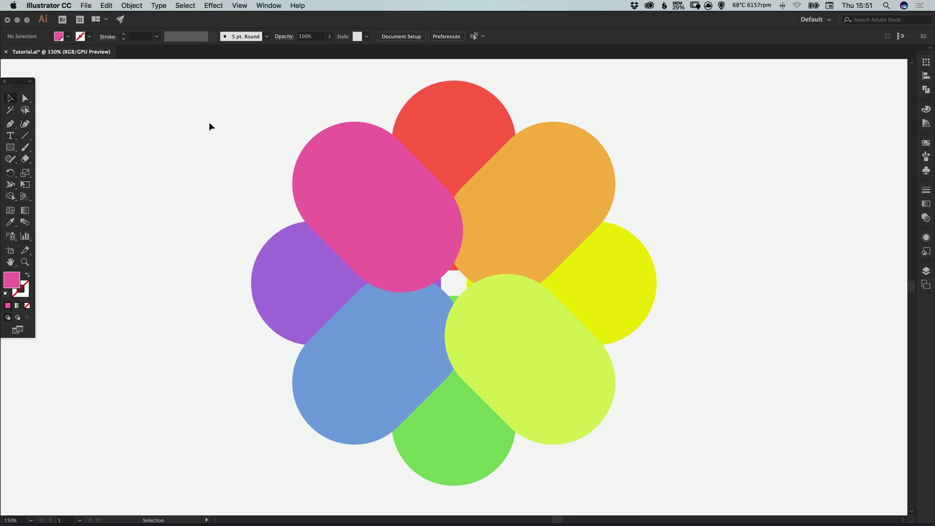
- Set the blending mode of all eight petals to Multiply
left_click_drag(209, 127, 732, 447)
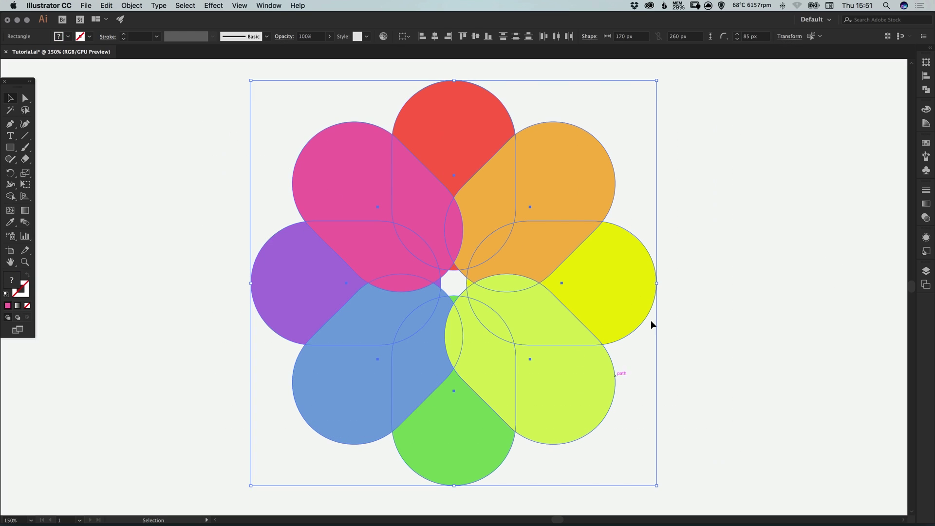
left_click(928, 221)
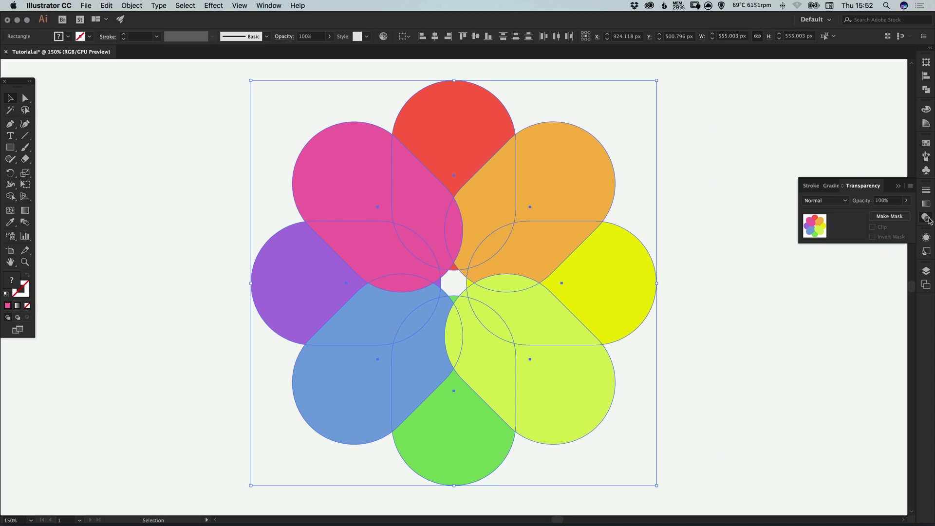
left_click(844, 201)
left_click(839, 236)
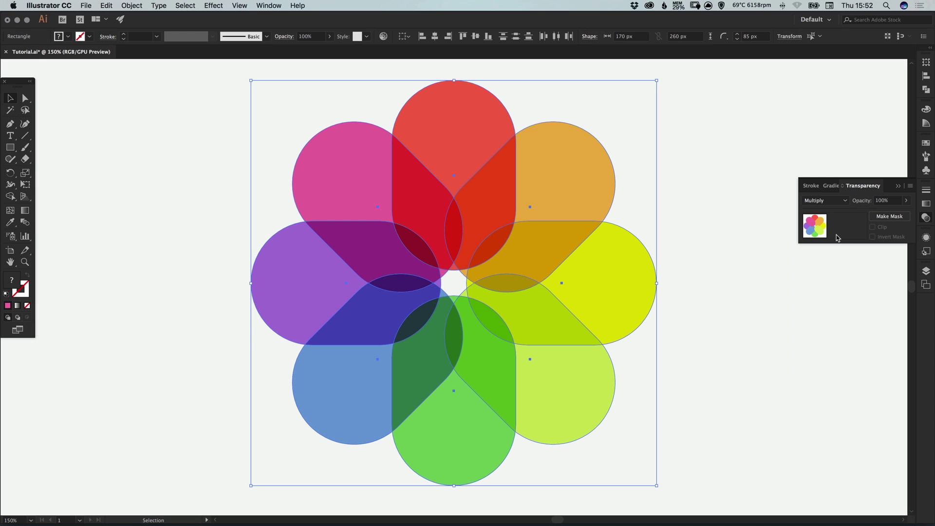
left_click(928, 220)
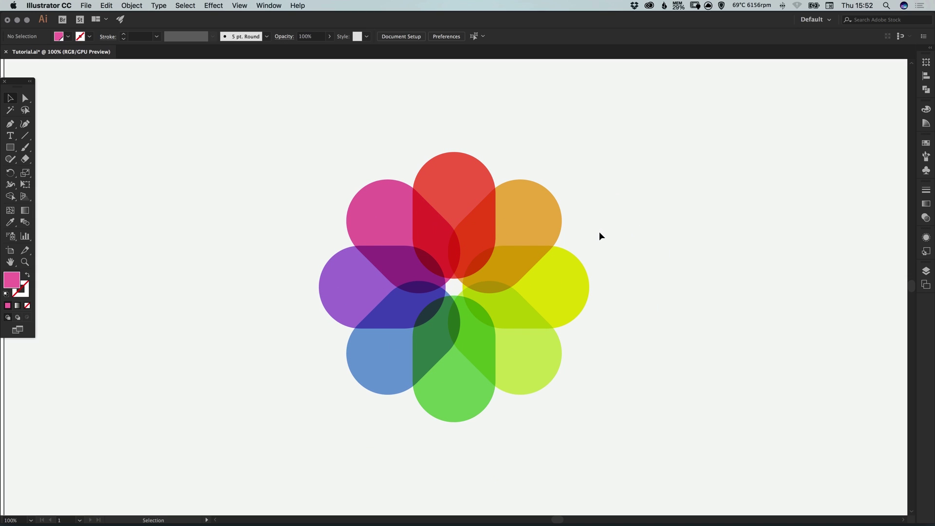
- Group the eight petals into a single flower object
left_click_drag(299, 147, 636, 428)
left_click(138, 5)
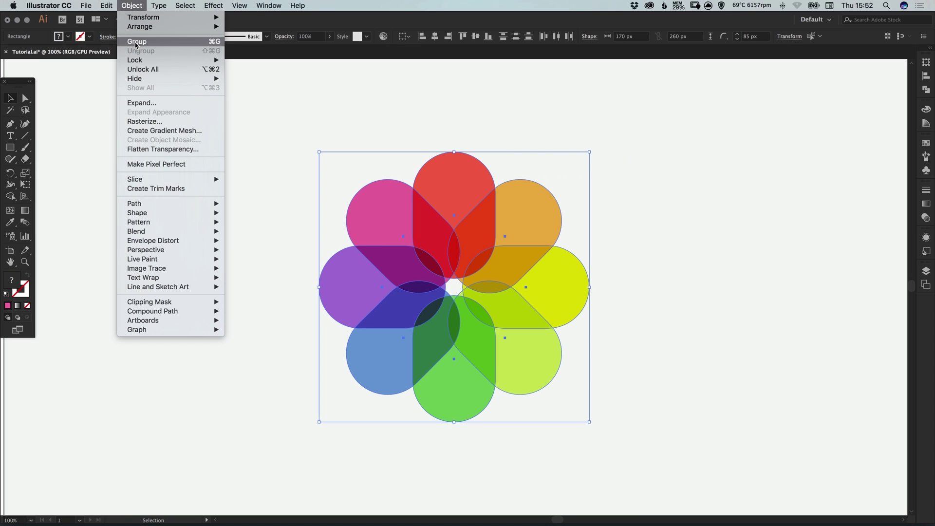
left_click(137, 43)
left_click(622, 241)
double_click(499, 223)
key("a")
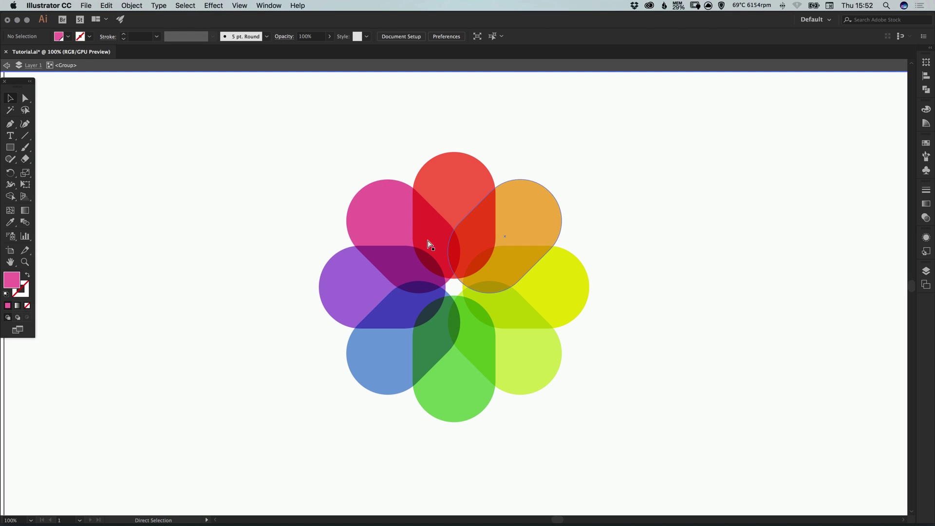
key("v")
left_click(6, 65)
- Shift the flower about 155 px right and draw a large circle over it with the Ellipse Tool
left_click_drag(456, 253, 536, 248)
key("super+0")
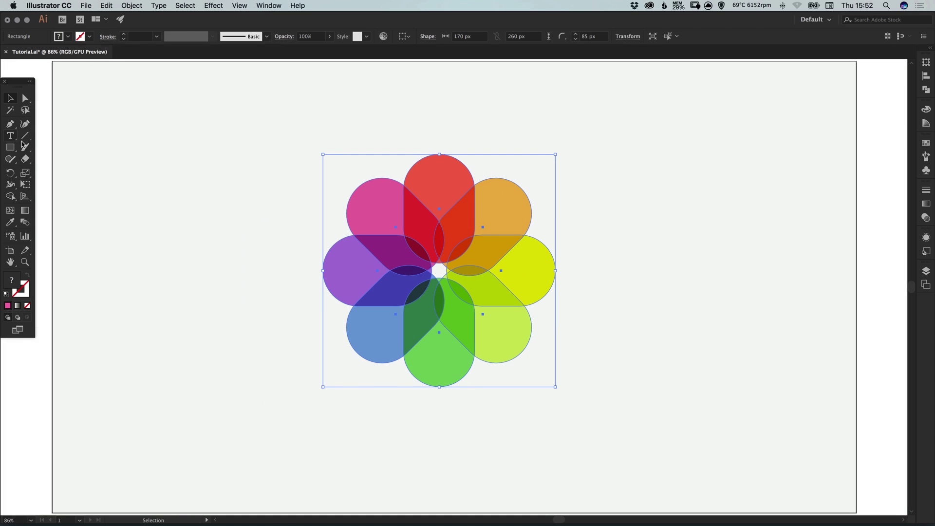
left_click(11, 149)
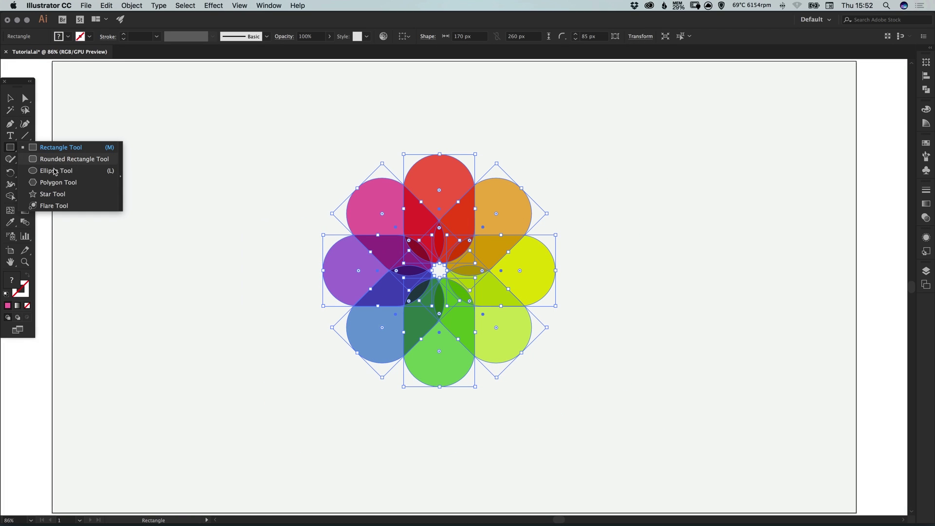
left_click(54, 171)
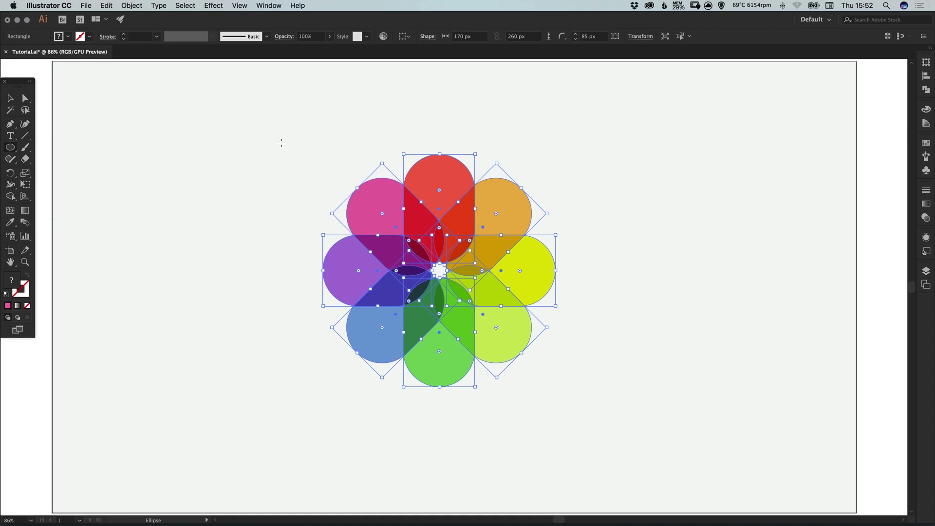
left_click_drag(268, 125, 582, 434)
- Fill the circle white from Swatches and send it backward behind the flower
key("v")
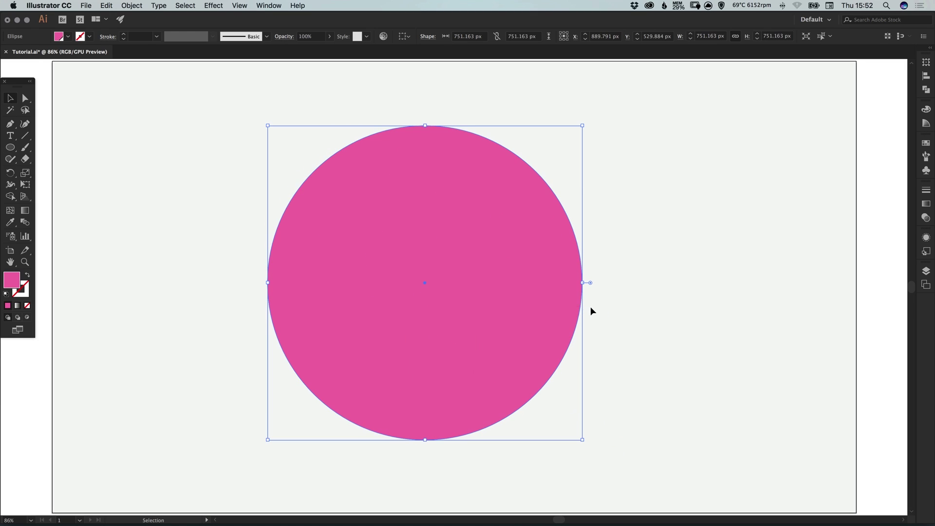
left_click(925, 145)
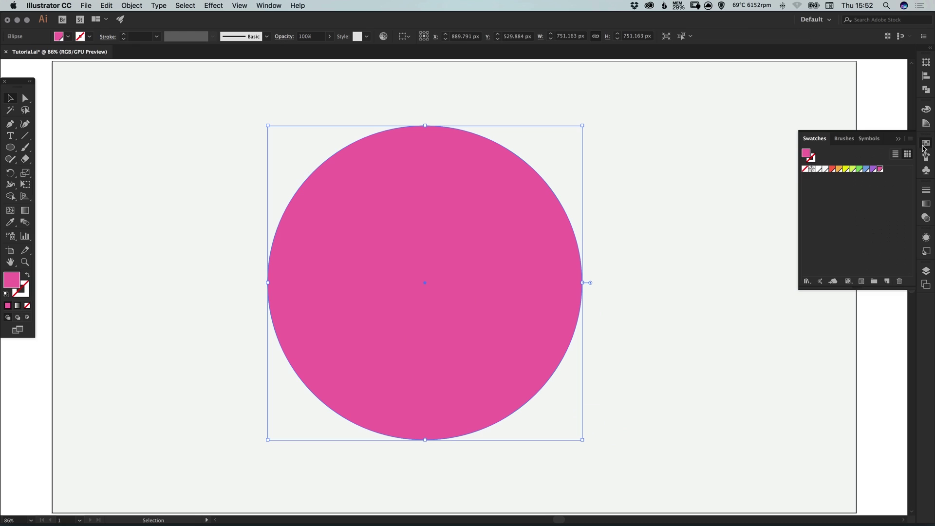
left_click(820, 169)
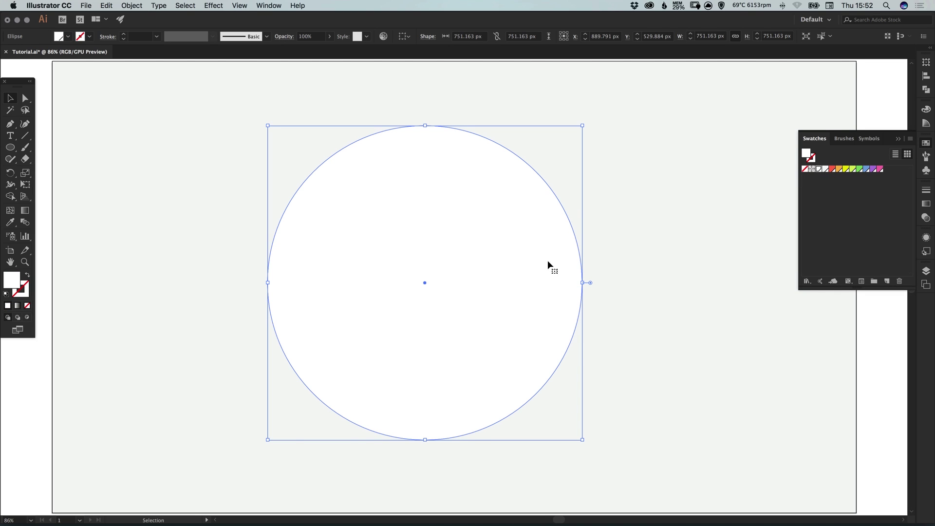
left_click(132, 6)
mouse_move(132, 29)
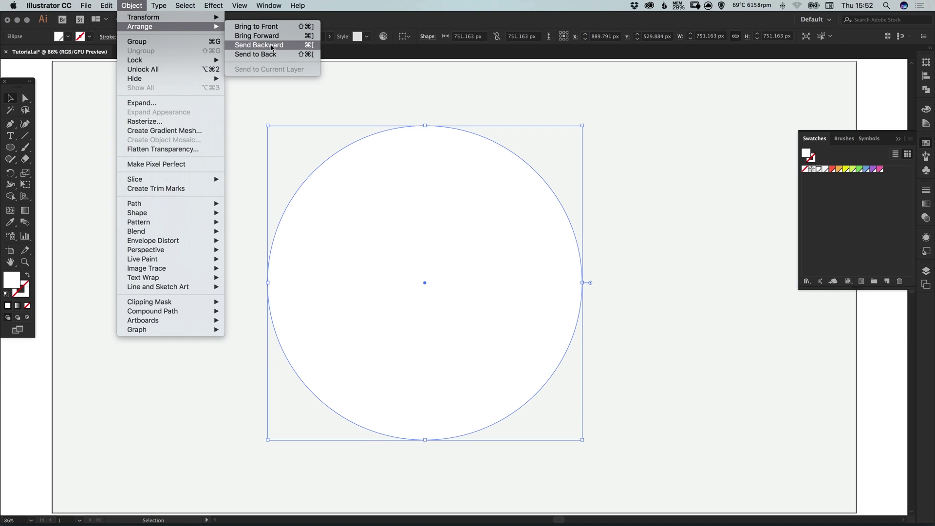
left_click(272, 47)
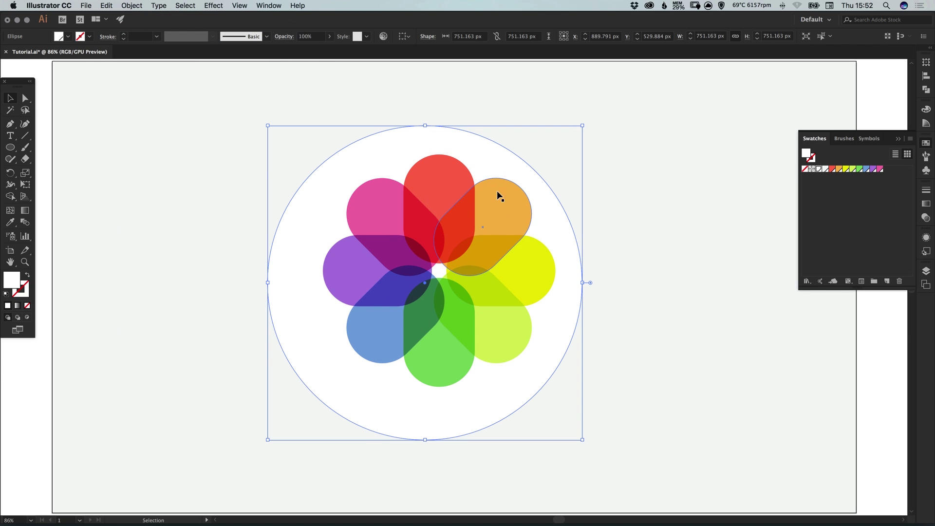
left_click(926, 143)
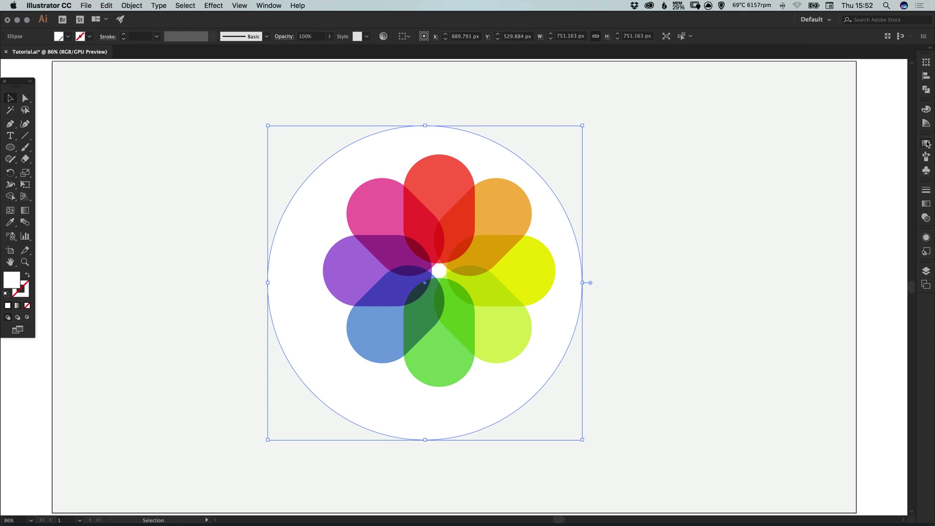
left_click(840, 217)
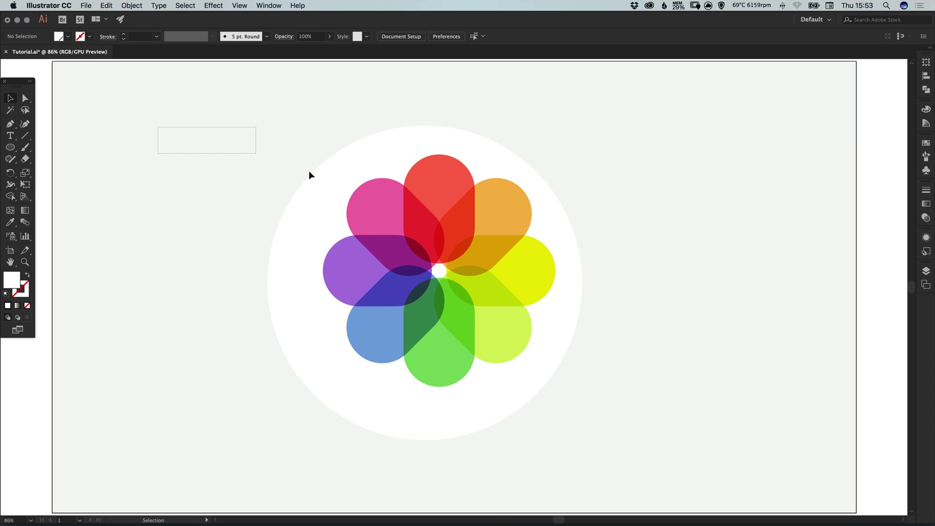
- Select the circle and petals and centre them horizontally and vertically on the artboard
left_click_drag(310, 171, 654, 436)
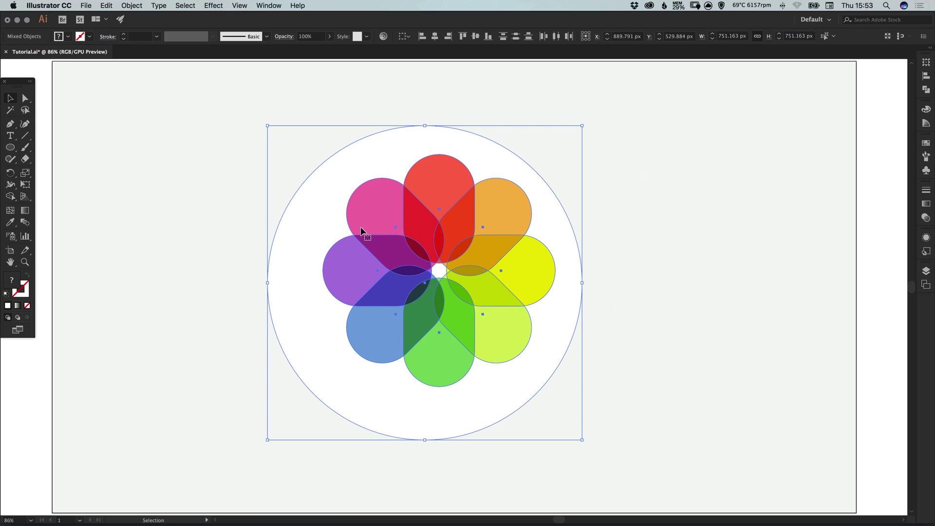
left_click(406, 39)
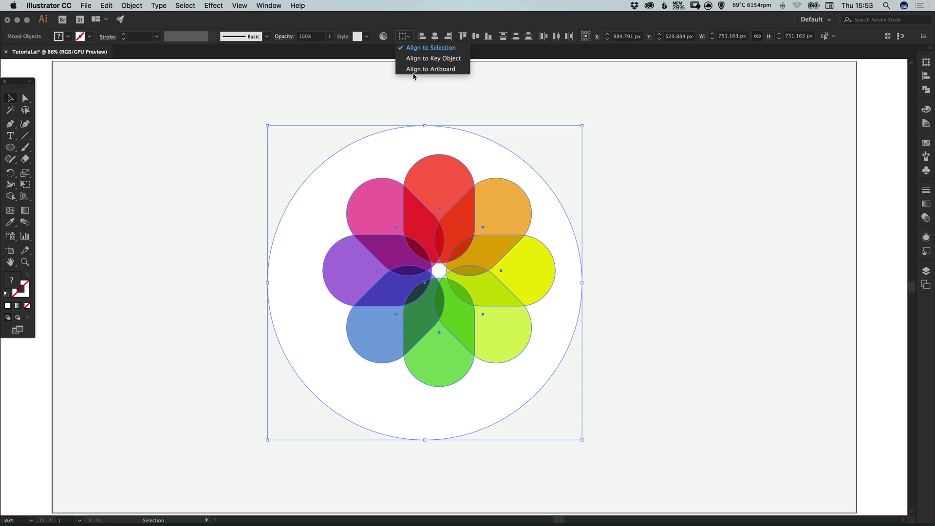
left_click(439, 70)
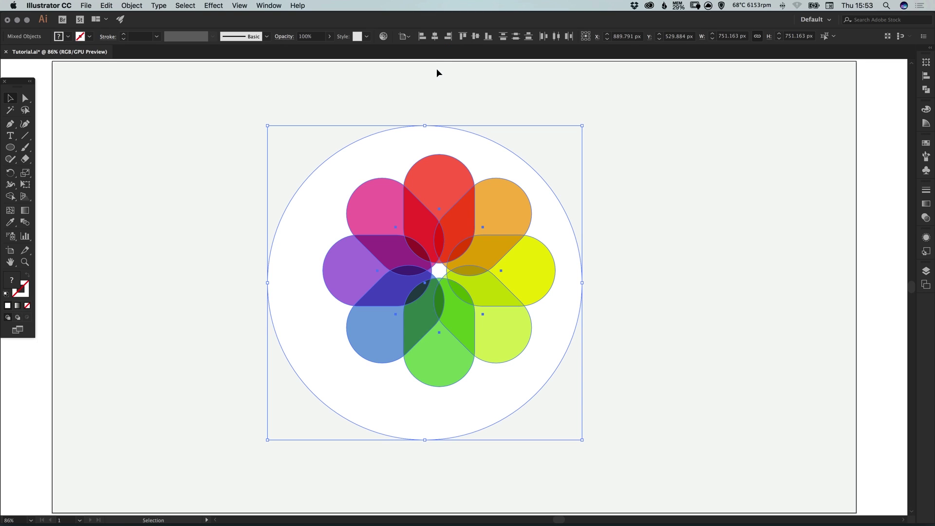
left_click(435, 38)
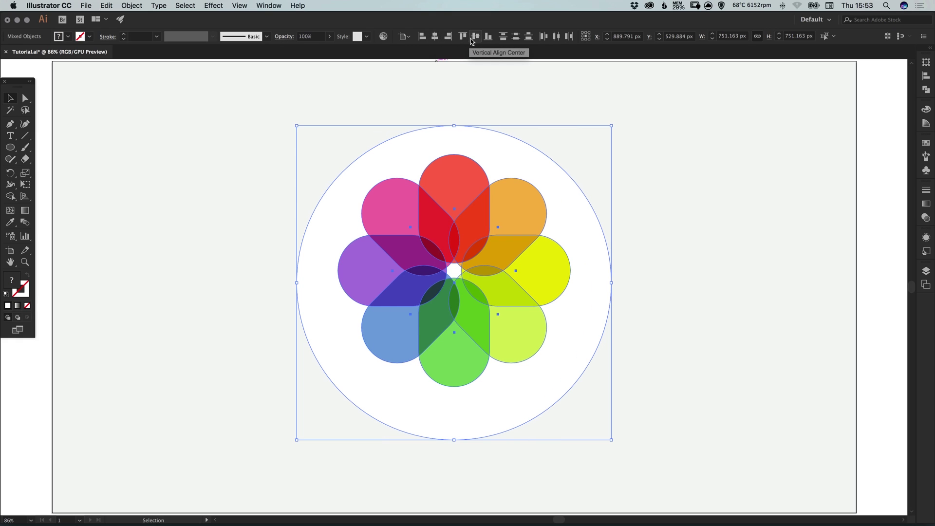
left_click(476, 37)
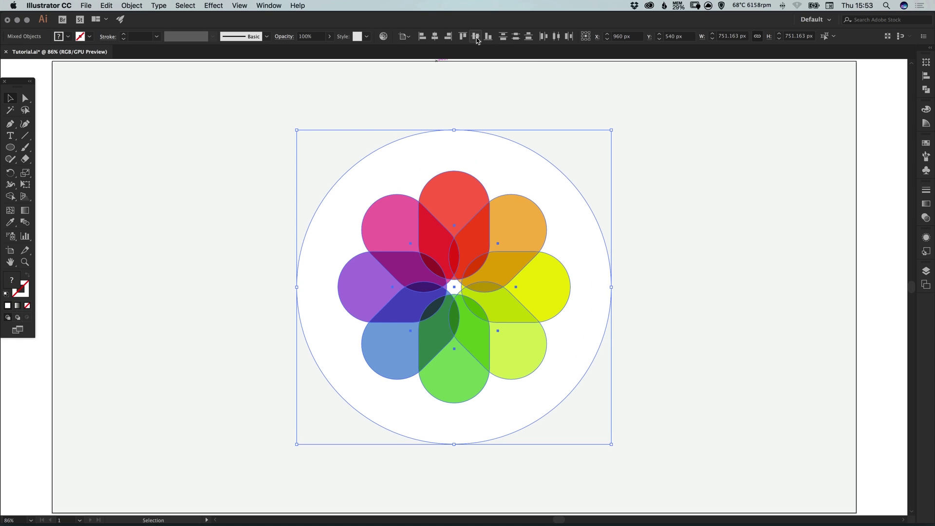
left_click(790, 265)
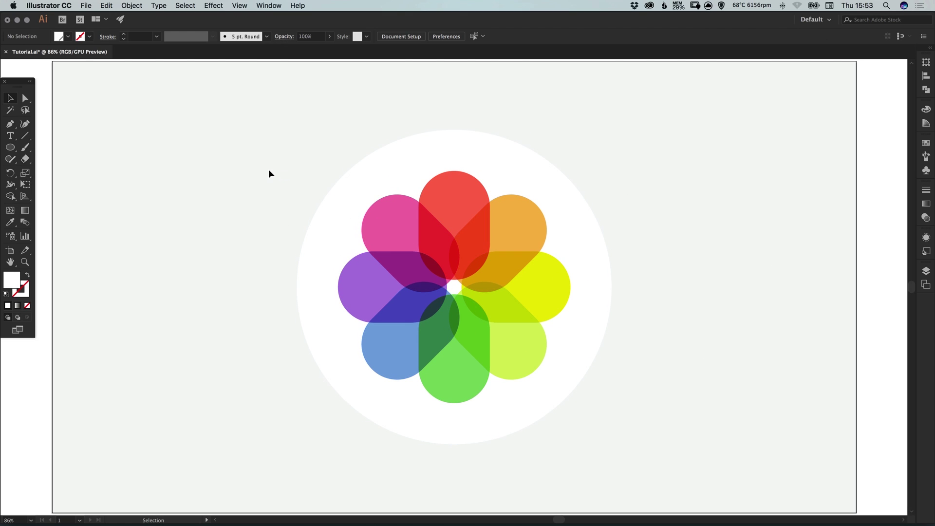
- Group the white circle and all petals into one object via Object > Group
left_click_drag(281, 155, 662, 447)
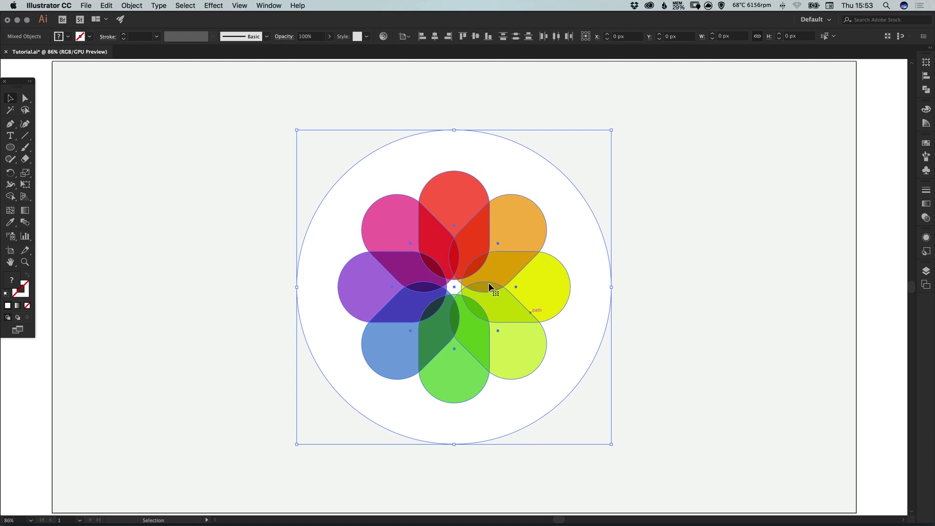
left_click(132, 5)
left_click(147, 42)
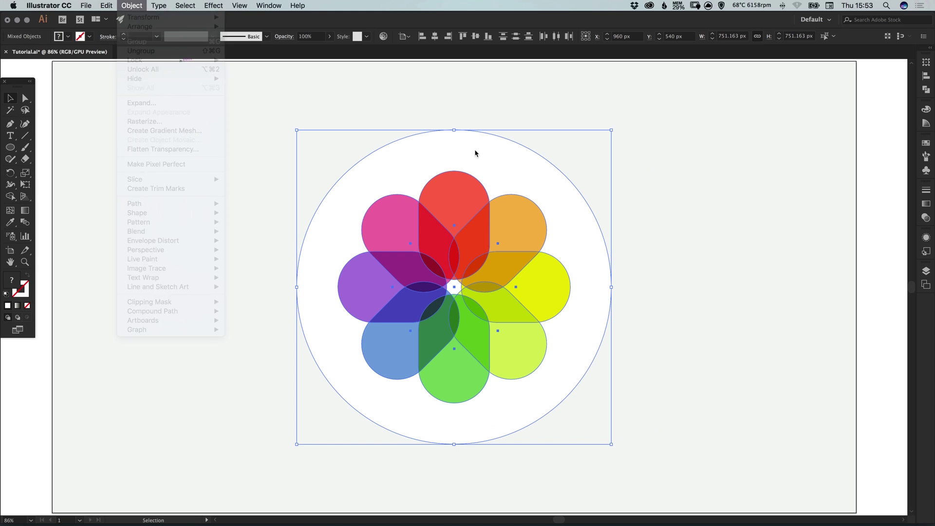
left_click(734, 264)
- Undo an accidental move so the icon stays centred, then view it at 100%
left_click_drag(495, 299, 706, 270)
key("a")
key("super+z")
key("super+z")
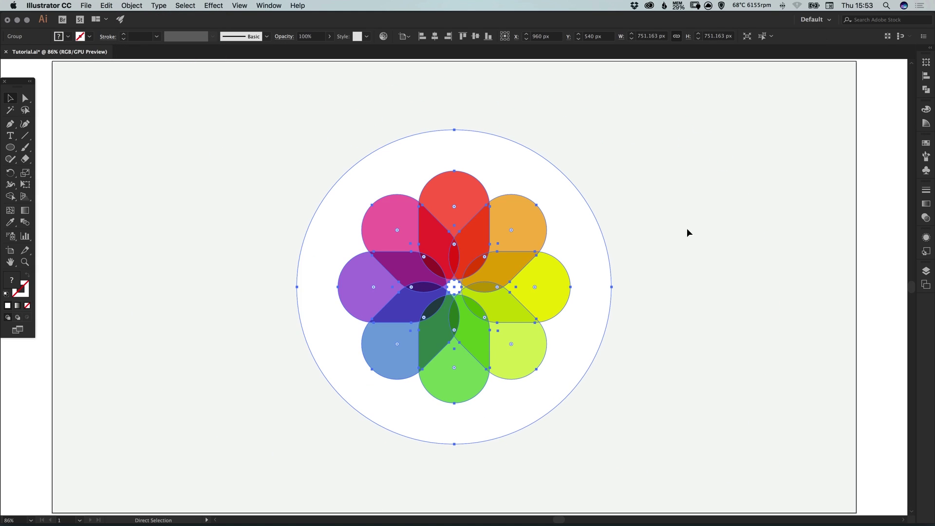
left_click(687, 228)
key("v")
key("super+1")
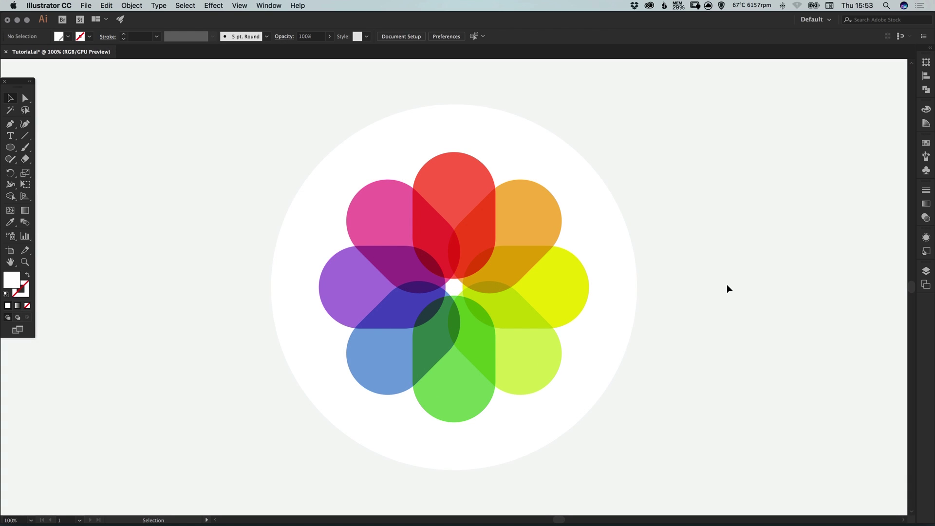